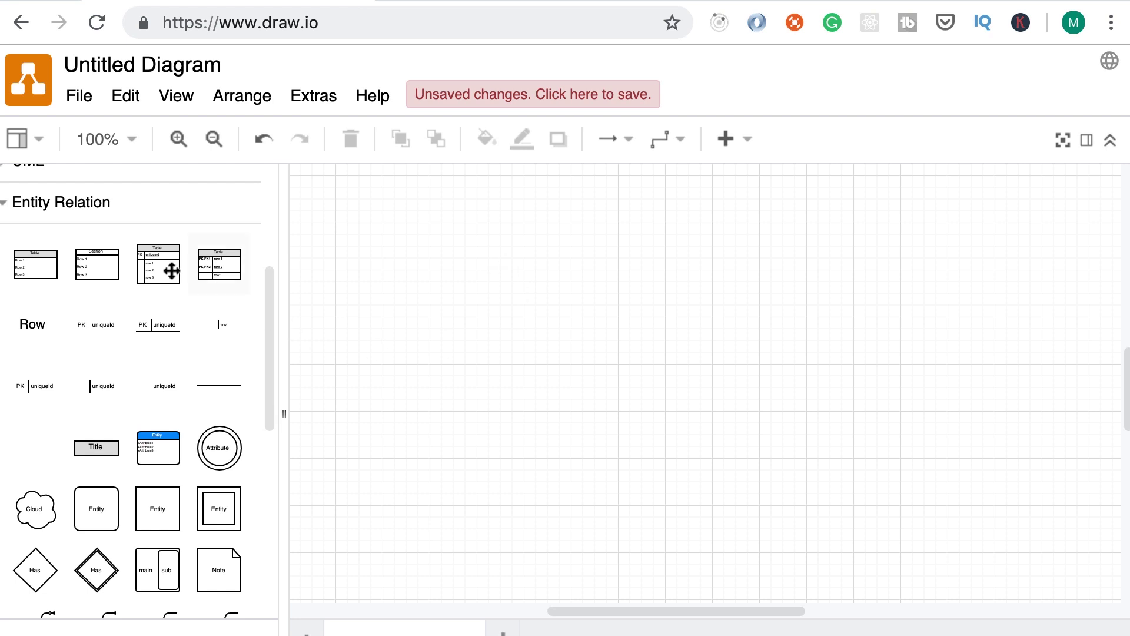
# Step: Add an Entity shape to the canvas and title it Passenger
pyautogui.moveTo(83, 247)
pyautogui.click(158, 447)
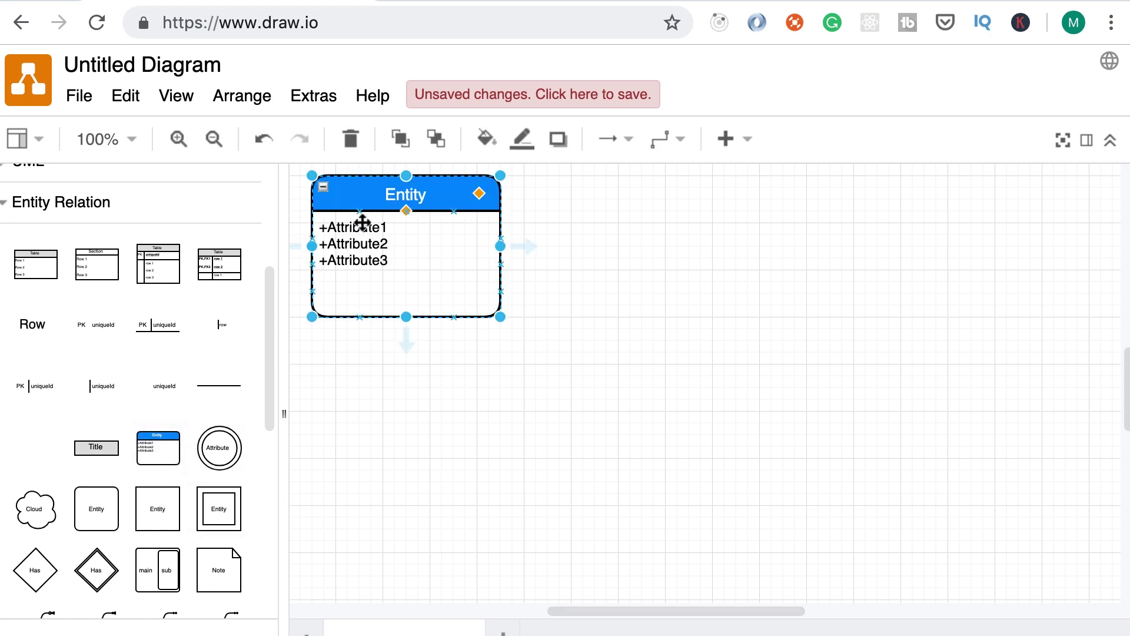
pyautogui.doubleClick(415, 200)
pyautogui.write('Passenger')
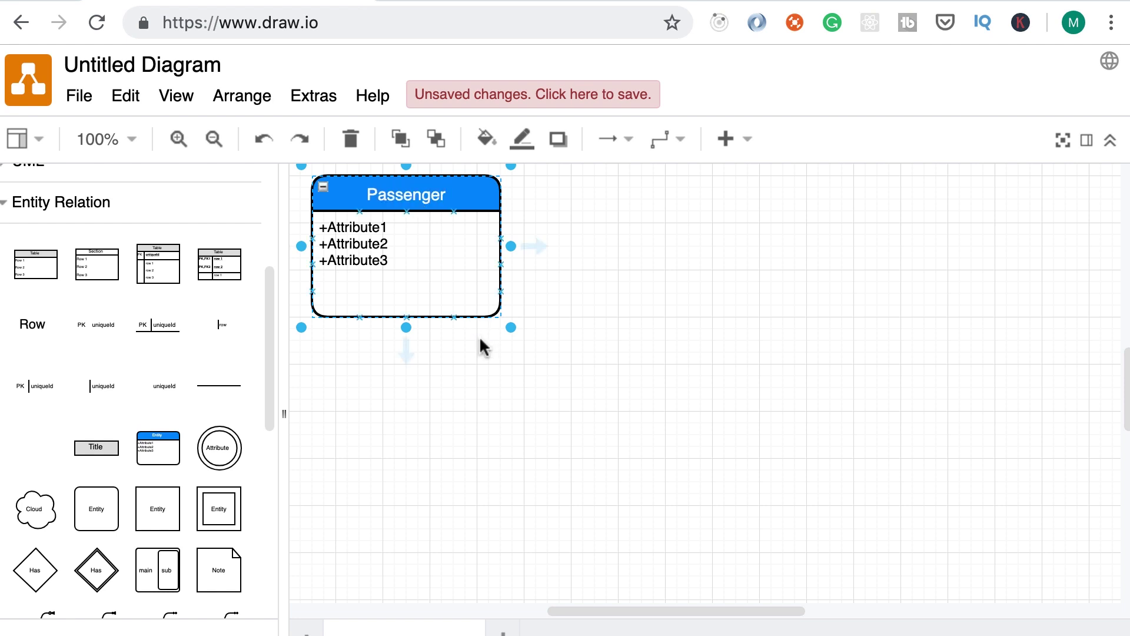
pyautogui.click(479, 377)
# Step: Add a second entity to the right of Passenger, titled Flight
pyautogui.click(159, 447)
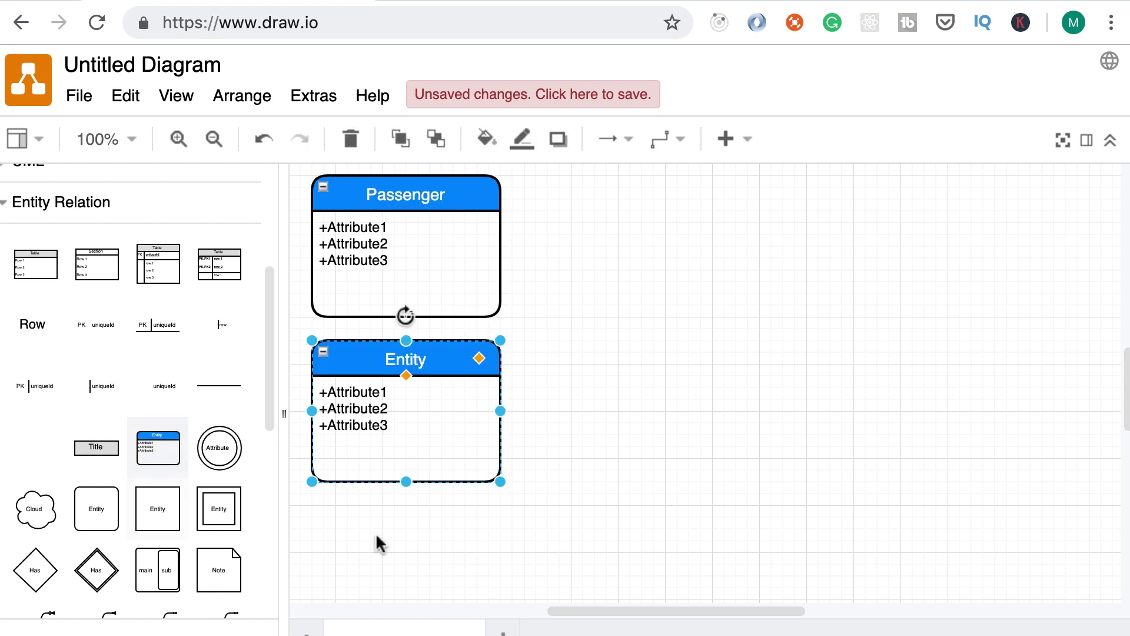
pyautogui.moveTo(404, 366); pyautogui.dragTo(816, 202)
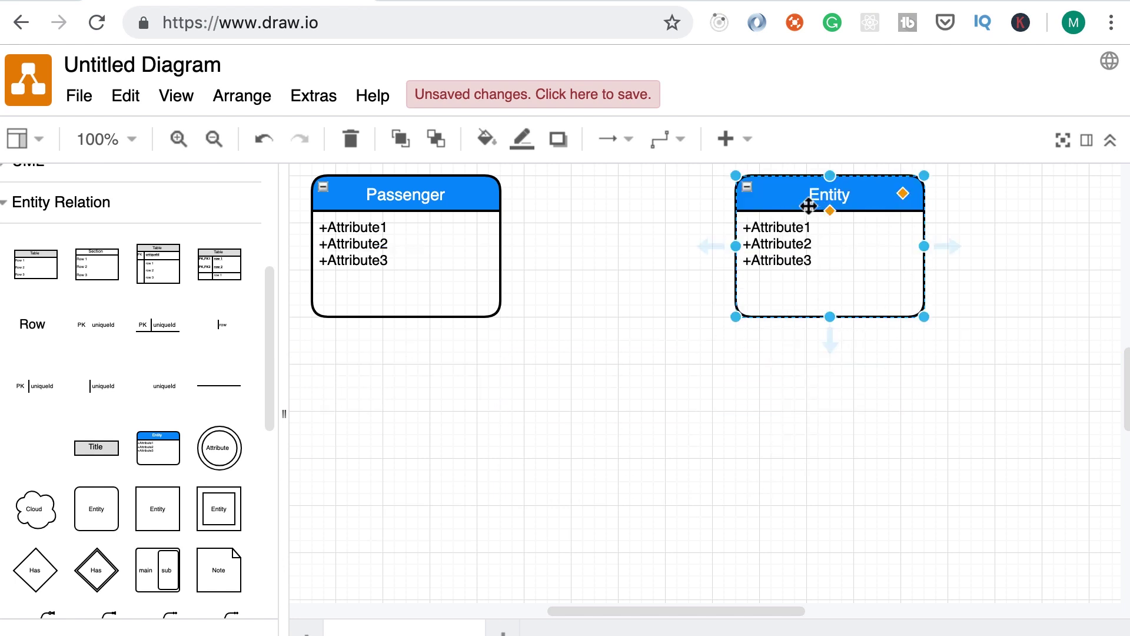
pyautogui.doubleClick(813, 202)
pyautogui.write('Flight')
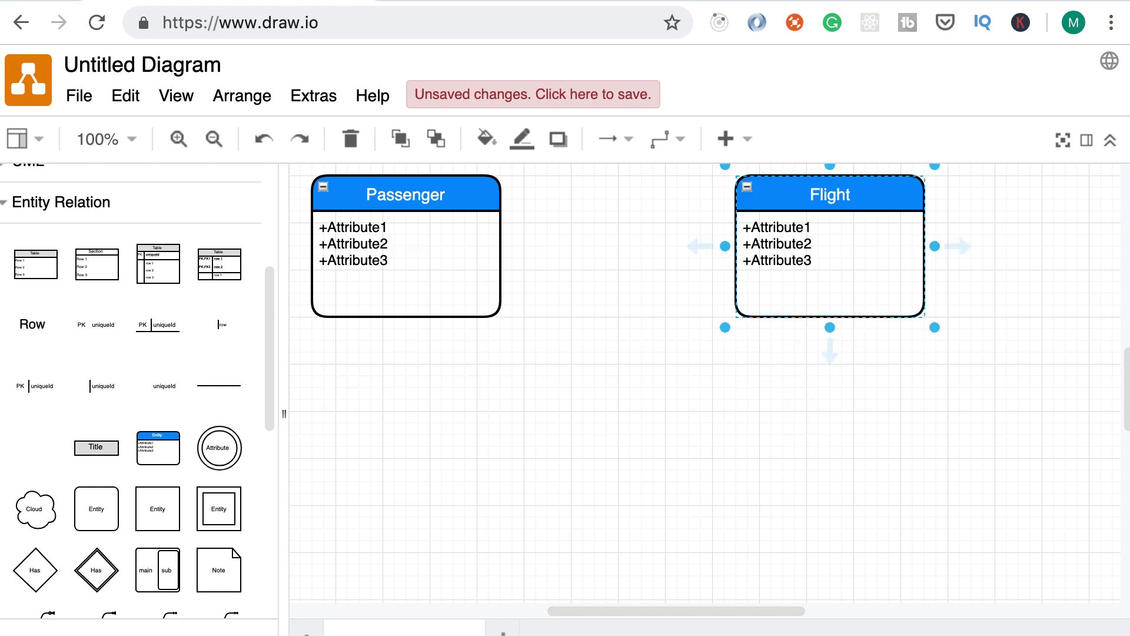
pyautogui.click(702, 375)
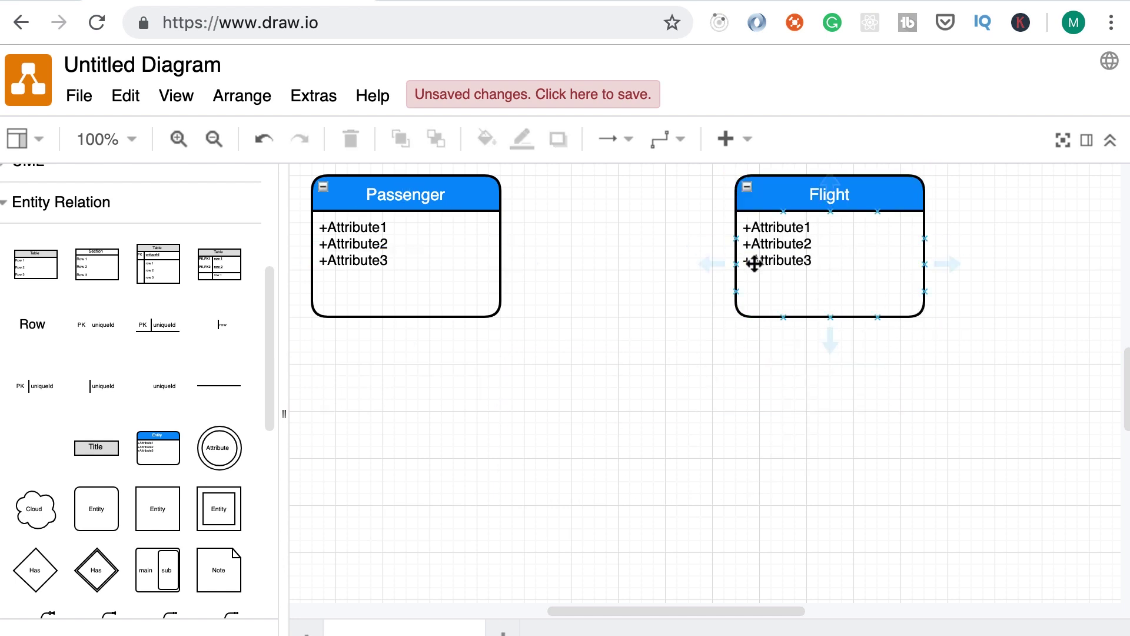
# Step: Attach a Many to Many connector from Passenger to Flight and label it Books
pyautogui.scroll(-5, 252, 468)
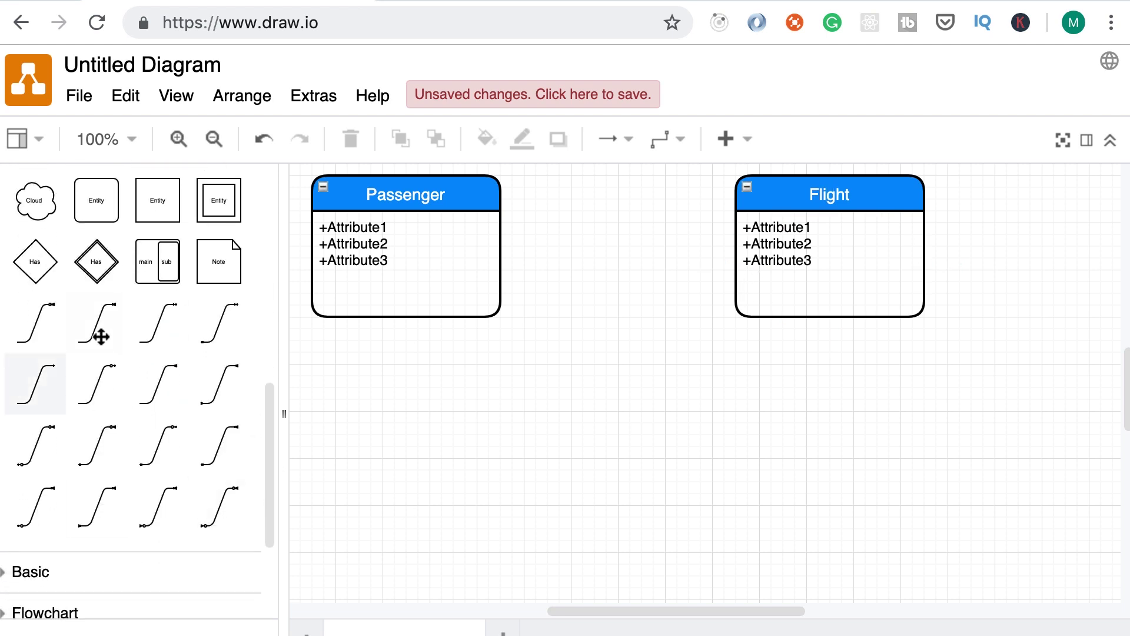
pyautogui.moveTo(168, 461)
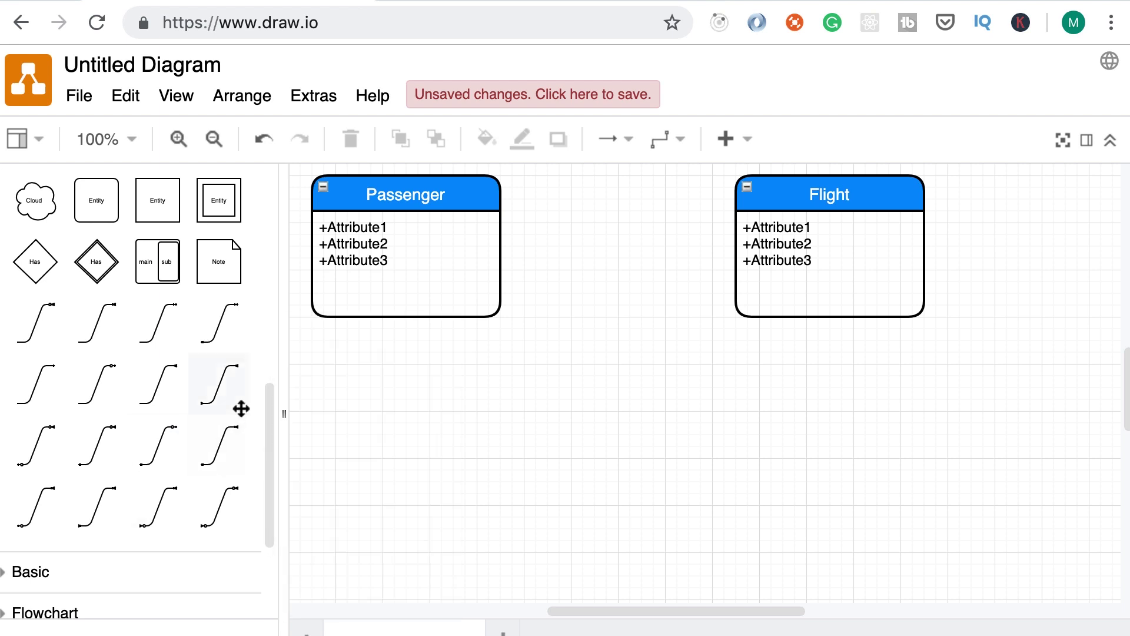
pyautogui.moveTo(233, 403)
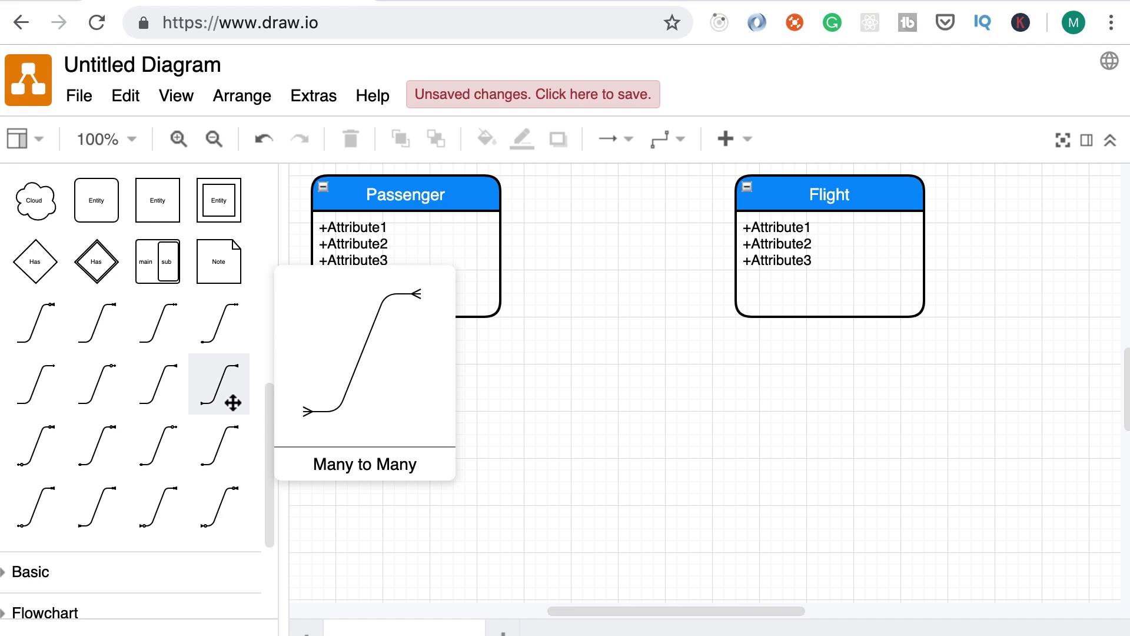
pyautogui.click(233, 403)
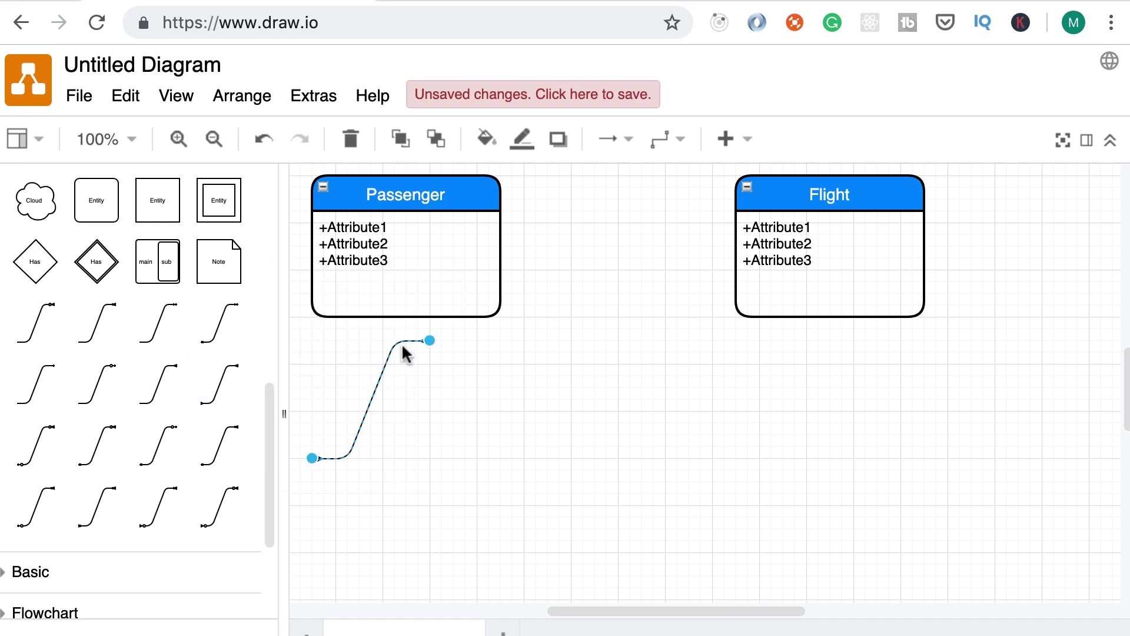
pyautogui.moveTo(376, 396); pyautogui.dragTo(499, 263)
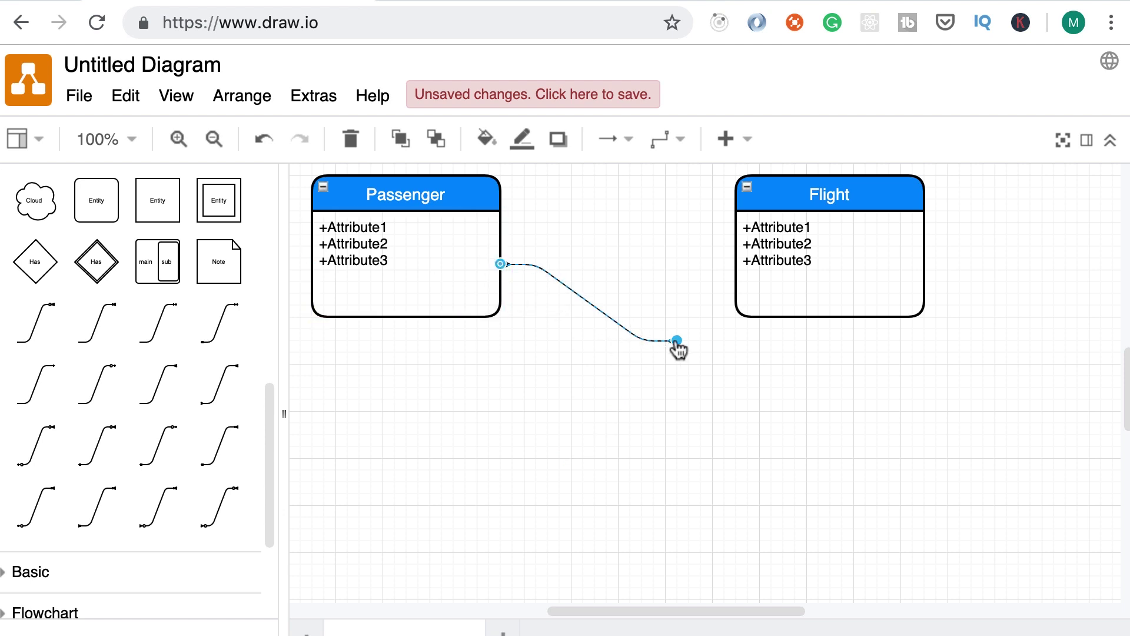
pyautogui.moveTo(677, 340); pyautogui.dragTo(765, 270)
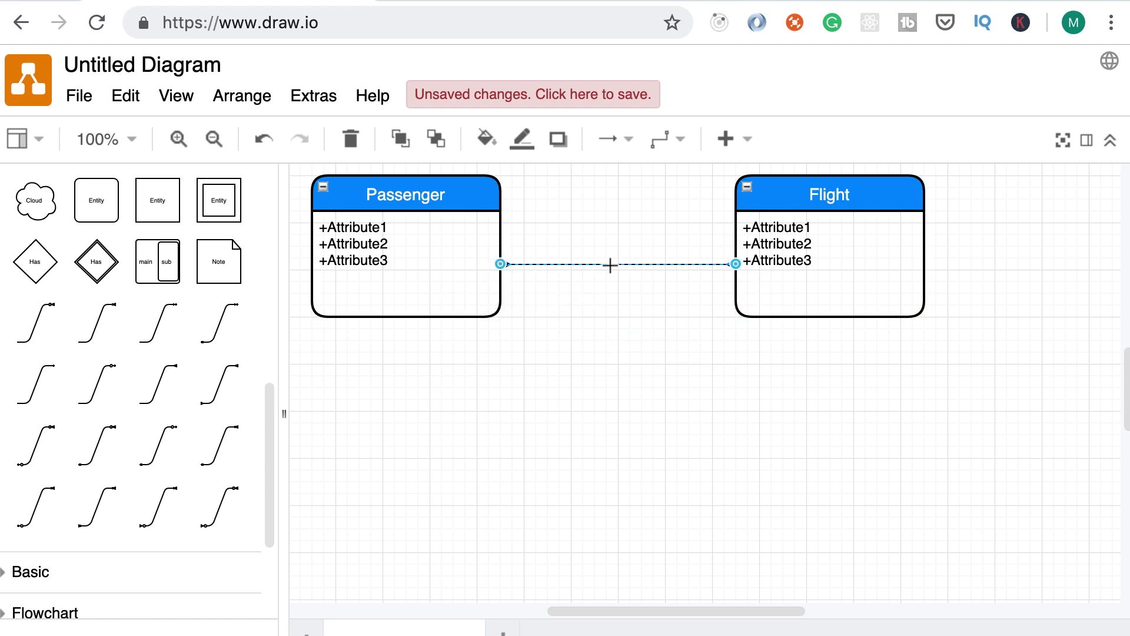
pyautogui.doubleClick(612, 263)
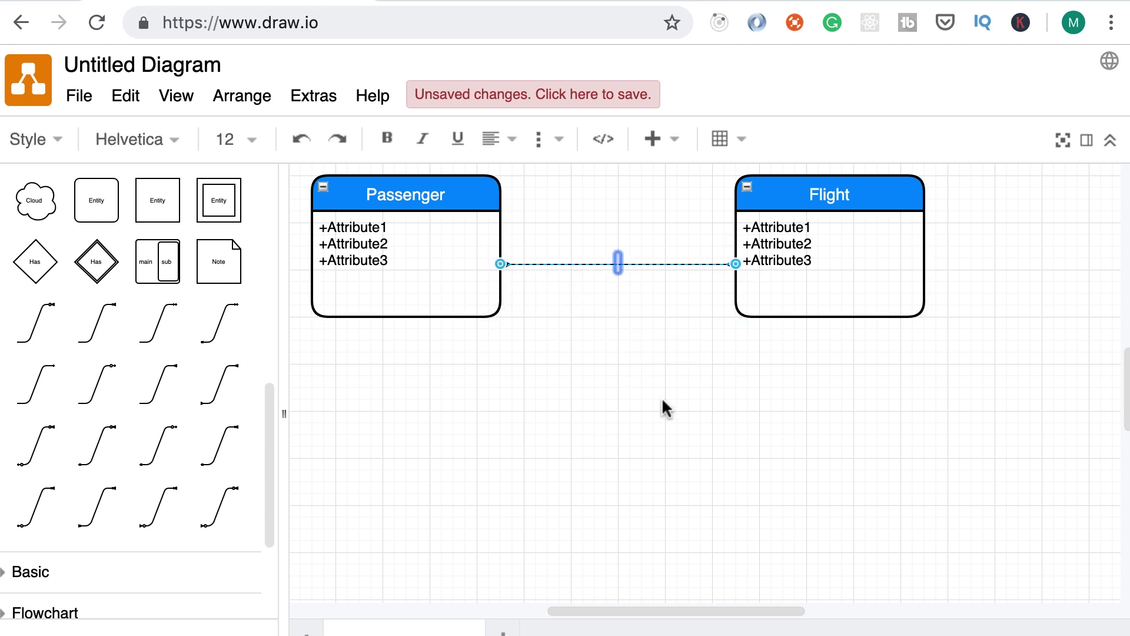
pyautogui.write('Books')
pyautogui.click(663, 442)
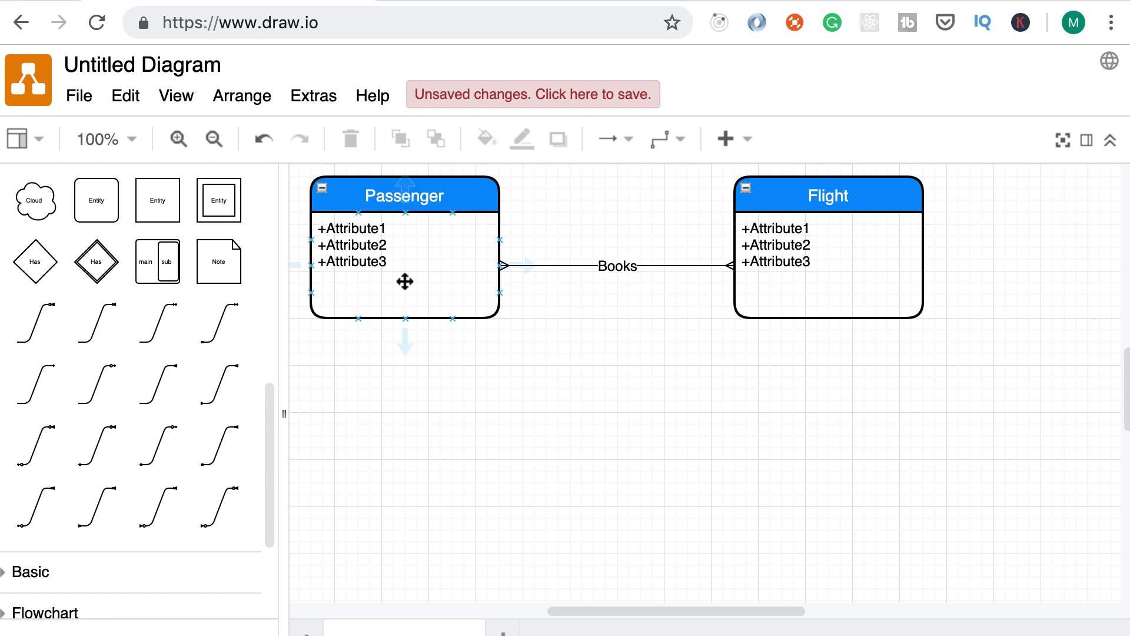
# Step: Replace Passenger's attributes with Name, and start Flight's list with Number and DateTime
pyautogui.doubleClick(405, 282)
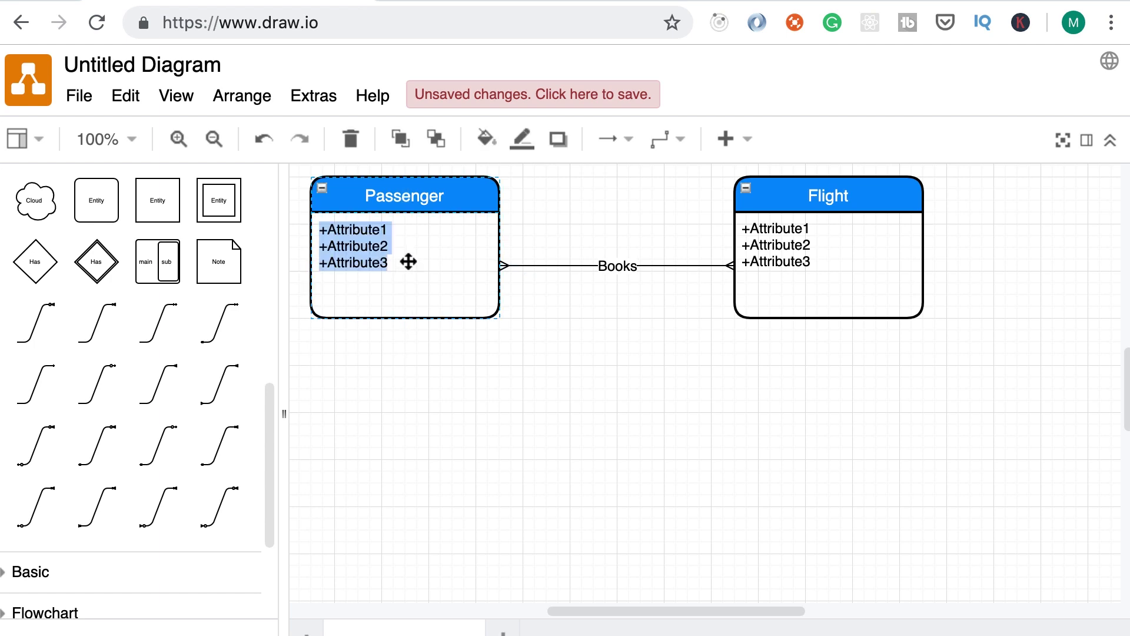
pyautogui.write('Name')
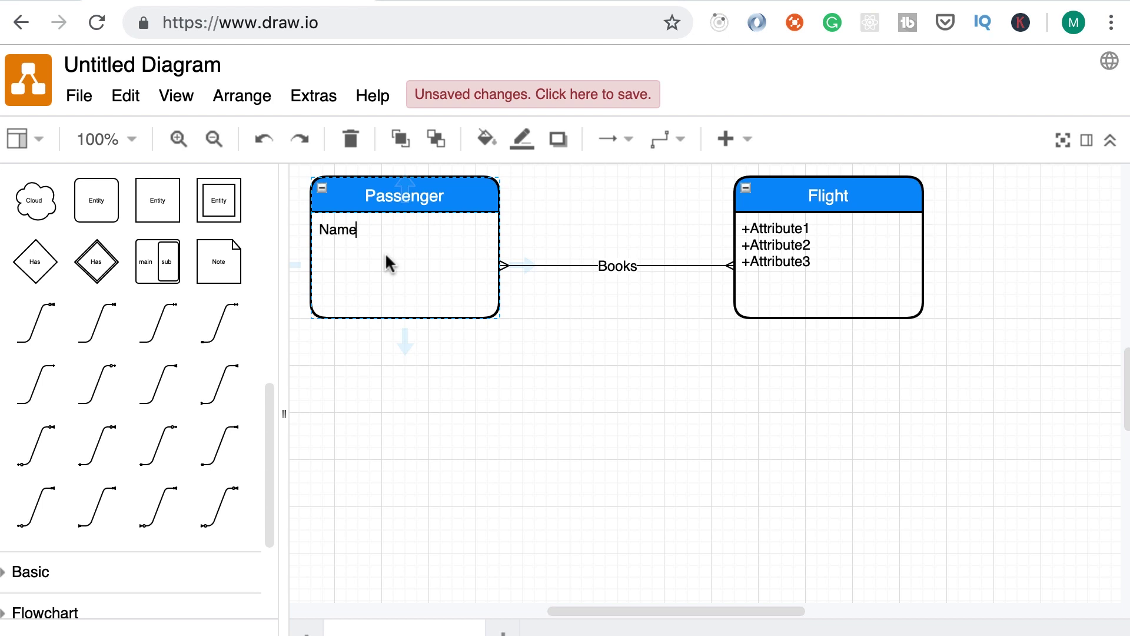
pyautogui.doubleClick(839, 268)
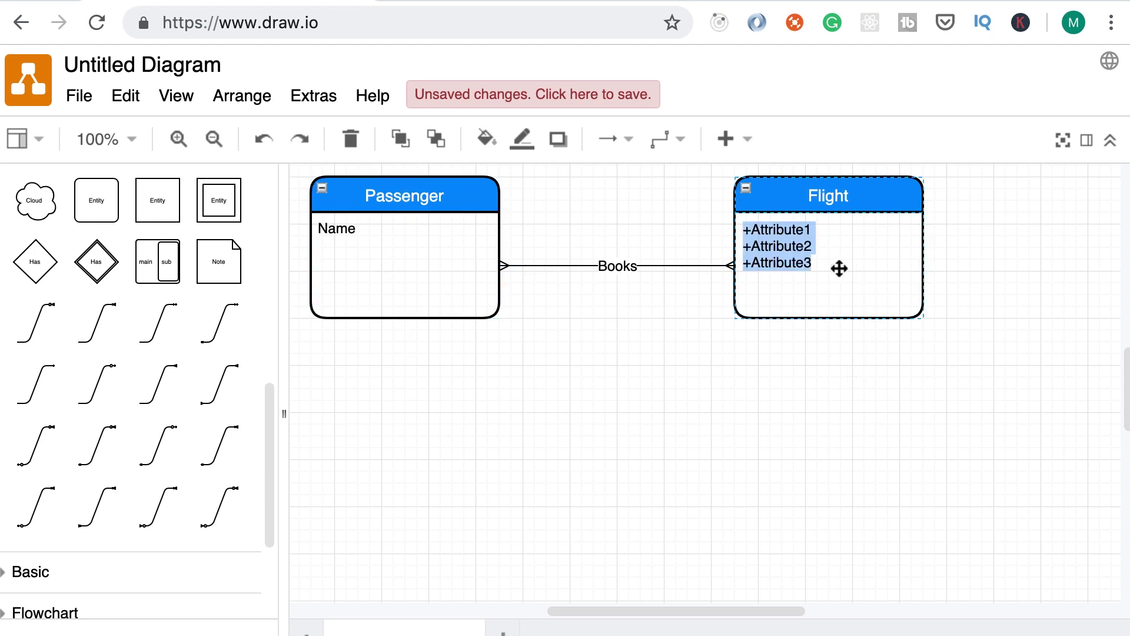
pyautogui.write('Number')
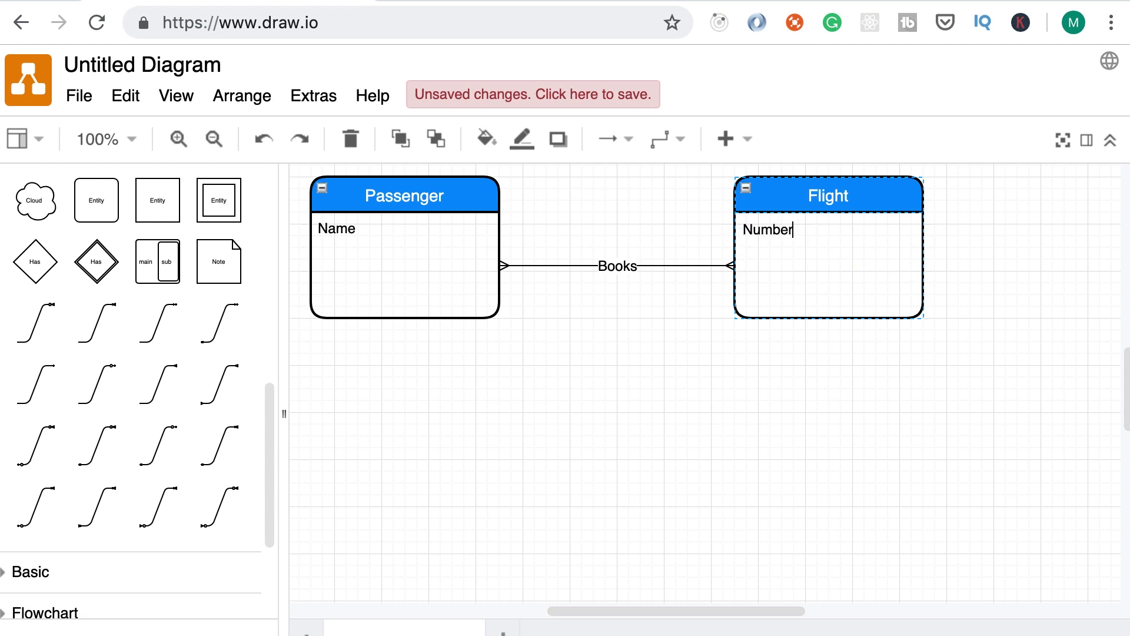
pyautogui.press('Return')
pyautogui.write('DateTime')
# Step: Change DateTime to DepartureDateTime and add ArrivalDateTime below it in Flight
pyautogui.hotkey('shift', 'Home')
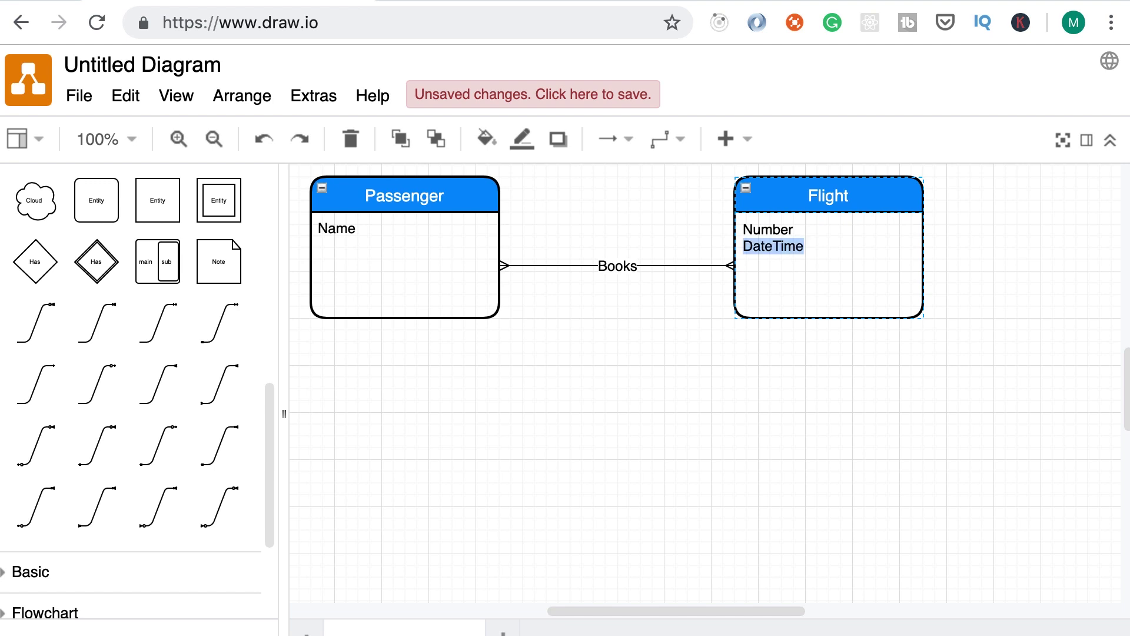
pyautogui.press('Left')
pyautogui.write('Departure')
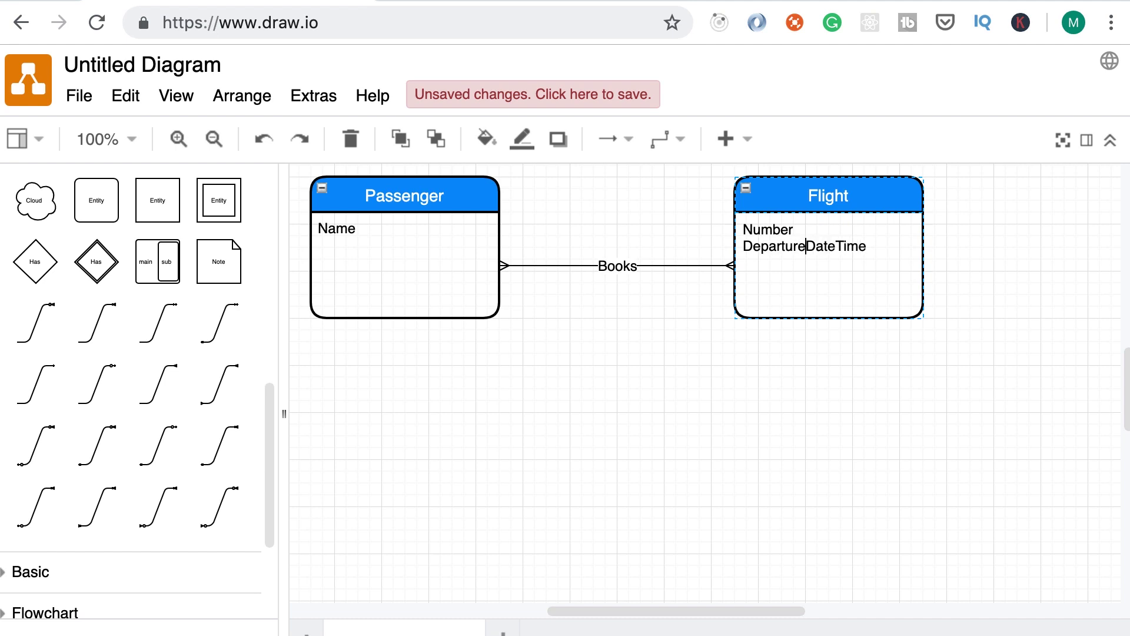
pyautogui.press('Return')
pyautogui.write('ArrivalDateTime')
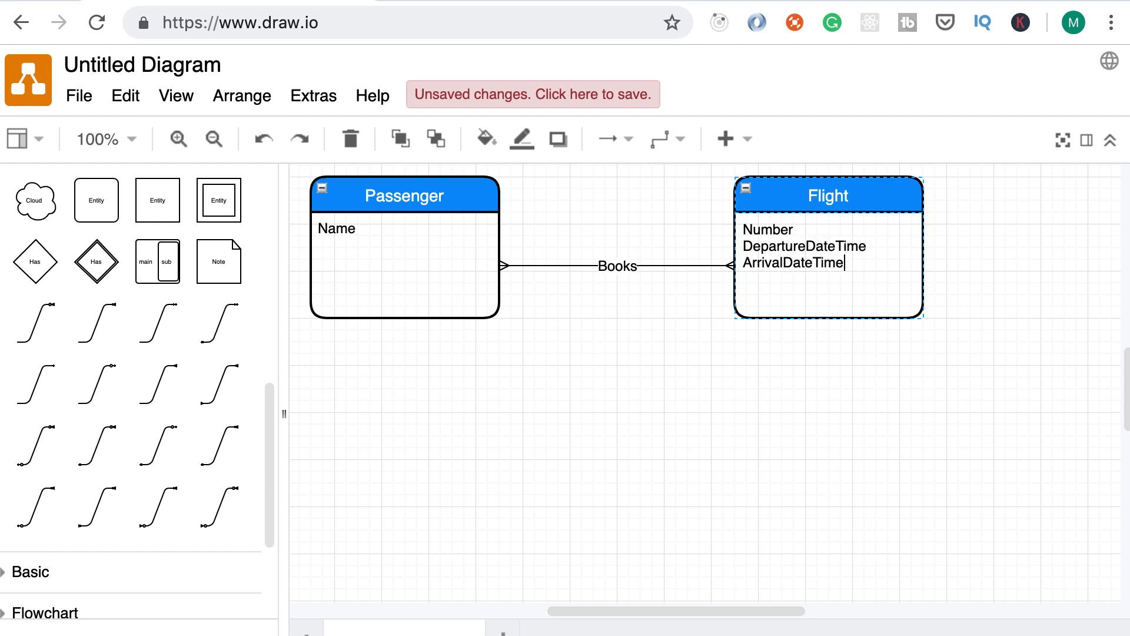
pyautogui.click(130, 142)
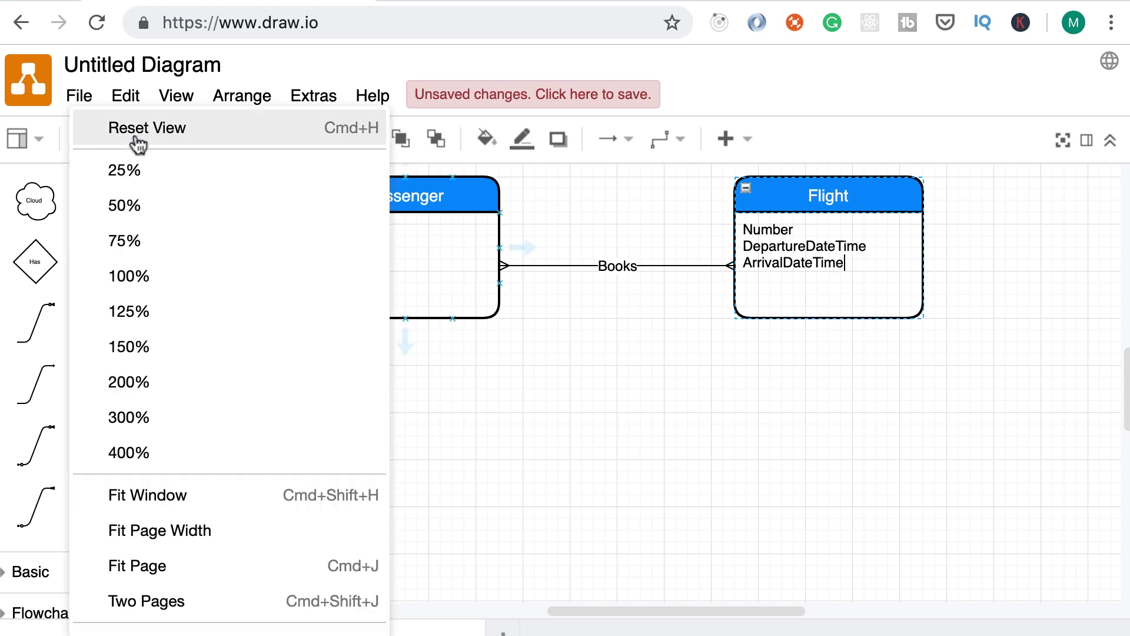
# Step: Set the zoom to 125% and scroll until Passenger and Flight are fully visible
pyautogui.click(126, 312)
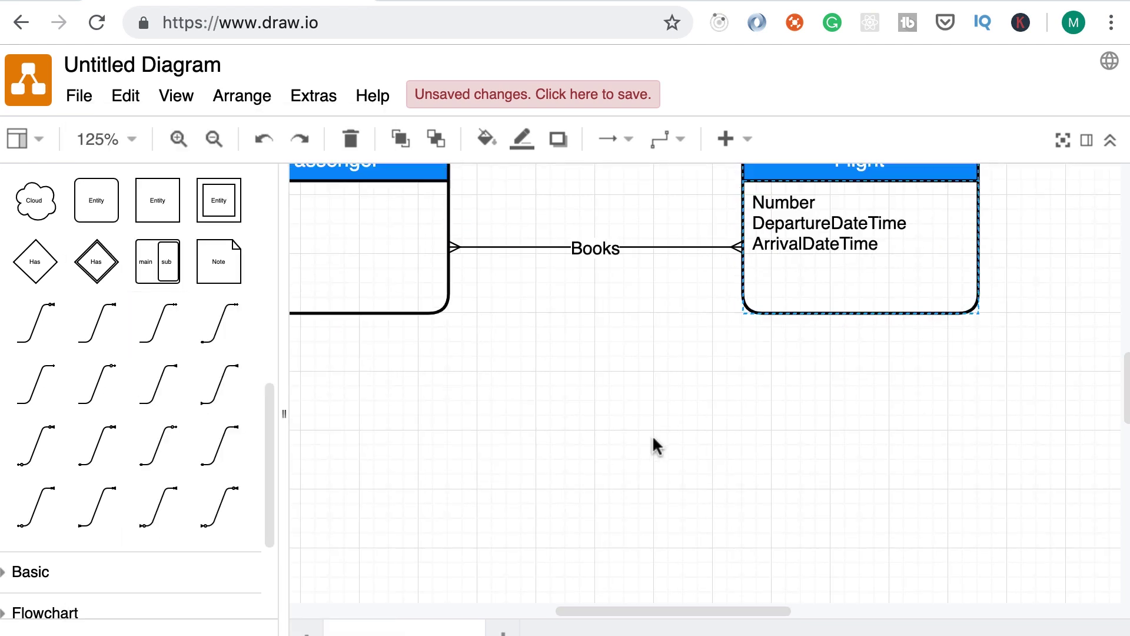
pyautogui.scroll(3, 656, 446)
pyautogui.hscroll(-4, 656, 446)
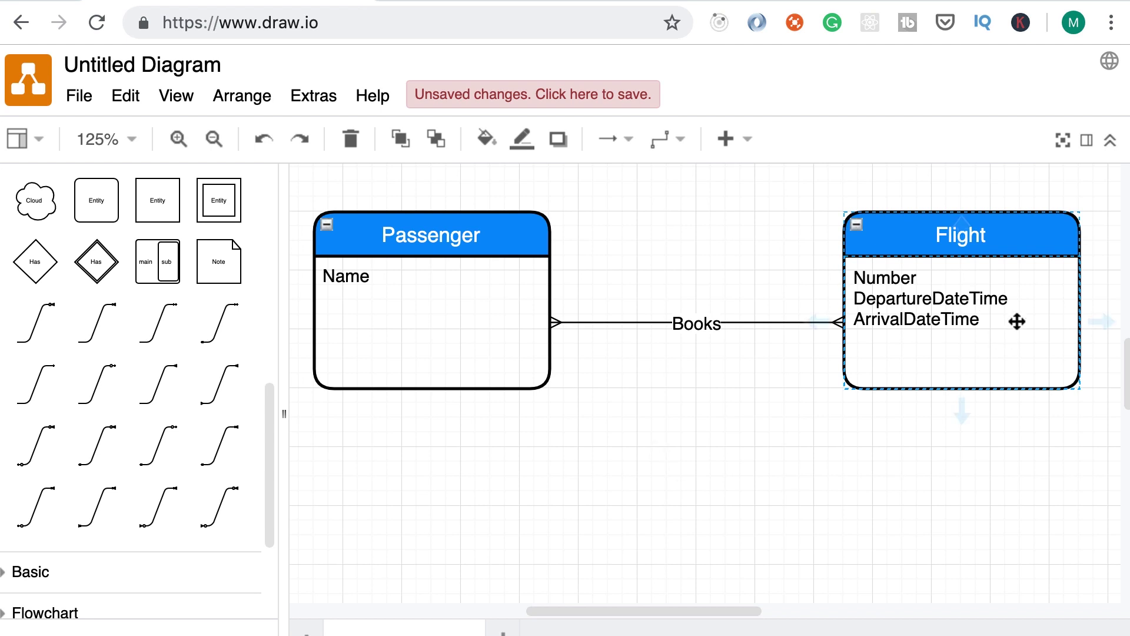
# Step: Add Duration, Distance and Airline as new lines under ArrivalDateTime in Flight
pyautogui.press('Return')
pyautogui.write('Duration')
pyautogui.press('Return')
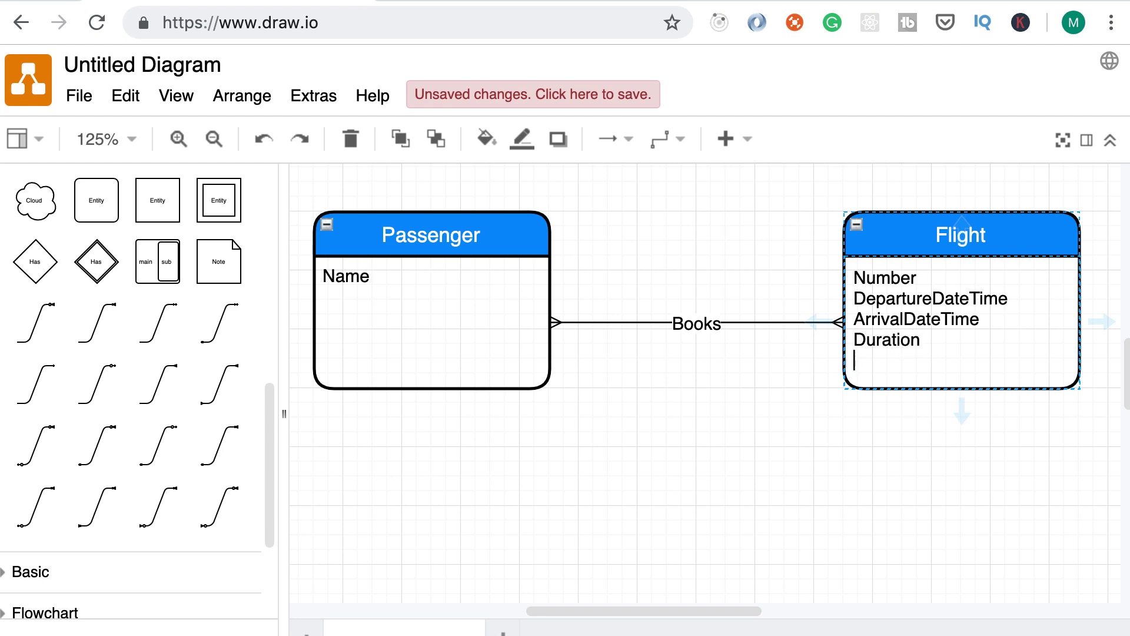
pyautogui.write('Distance')
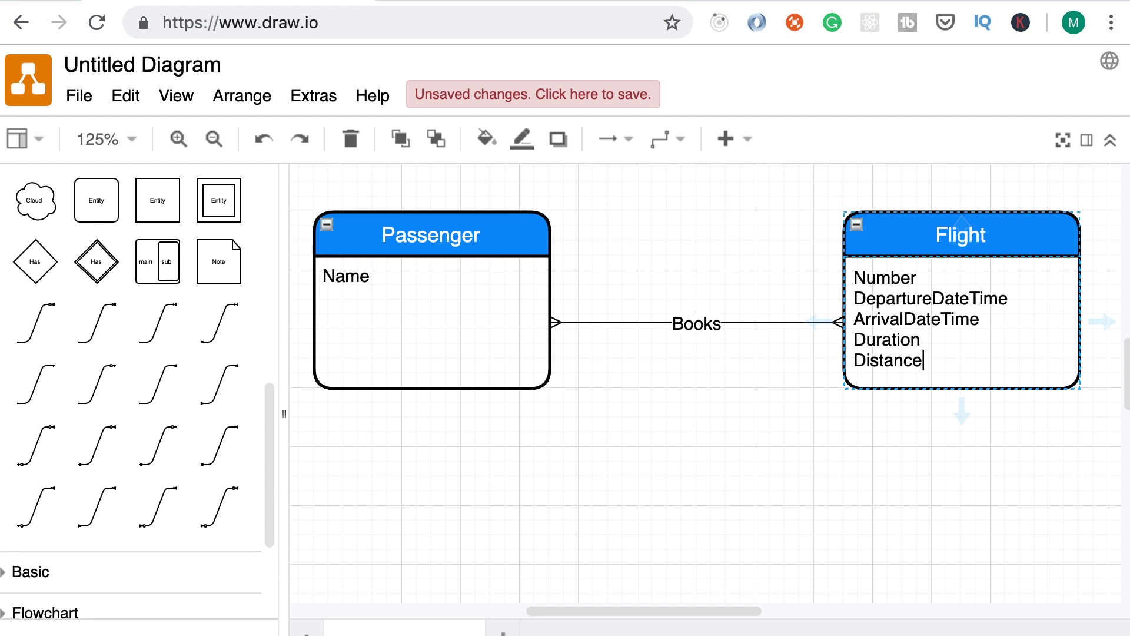
pyautogui.press('Return')
pyautogui.write('Airline')
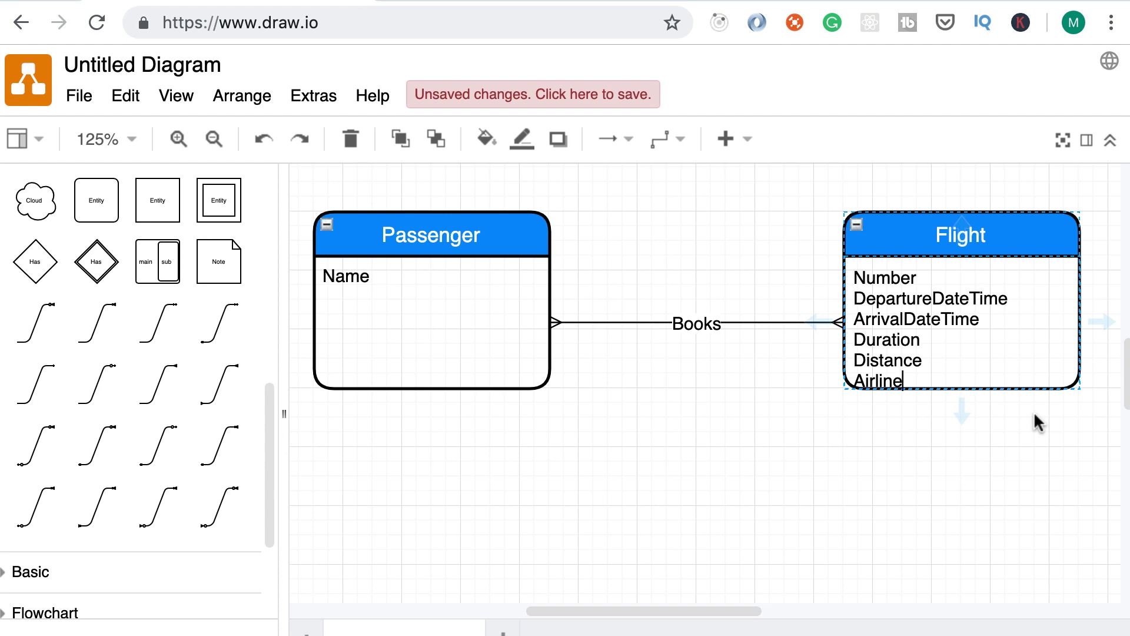
pyautogui.scroll(5, 270, 282)
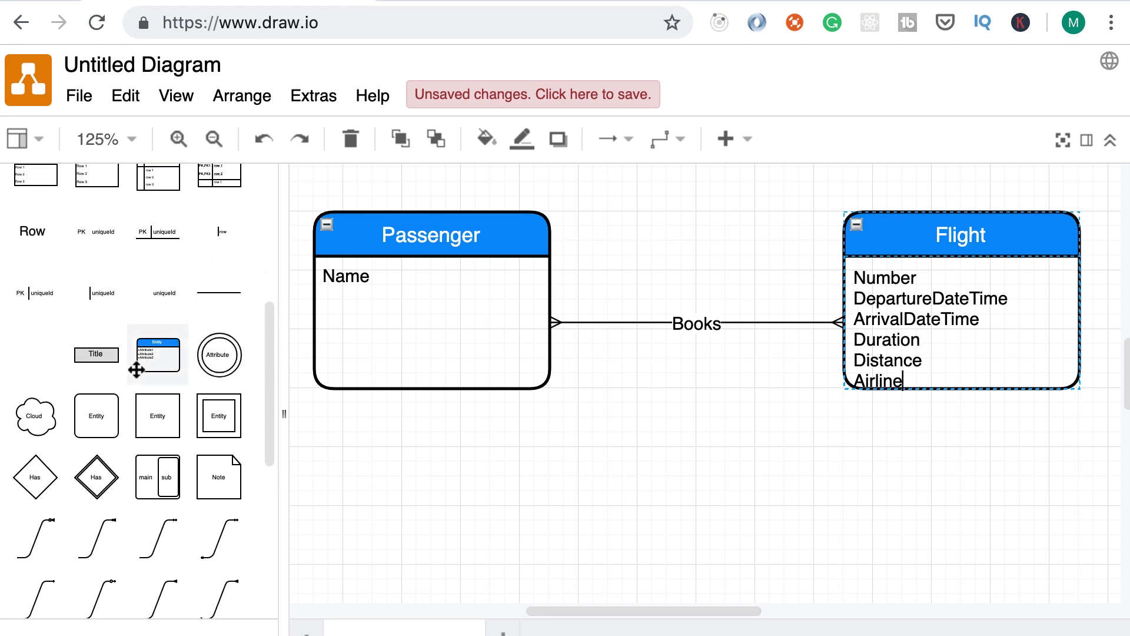
# Step: Place a third entity below Passenger and Flight and title it Airport
pyautogui.click(136, 370)
pyautogui.moveTo(494, 445); pyautogui.dragTo(785, 509)
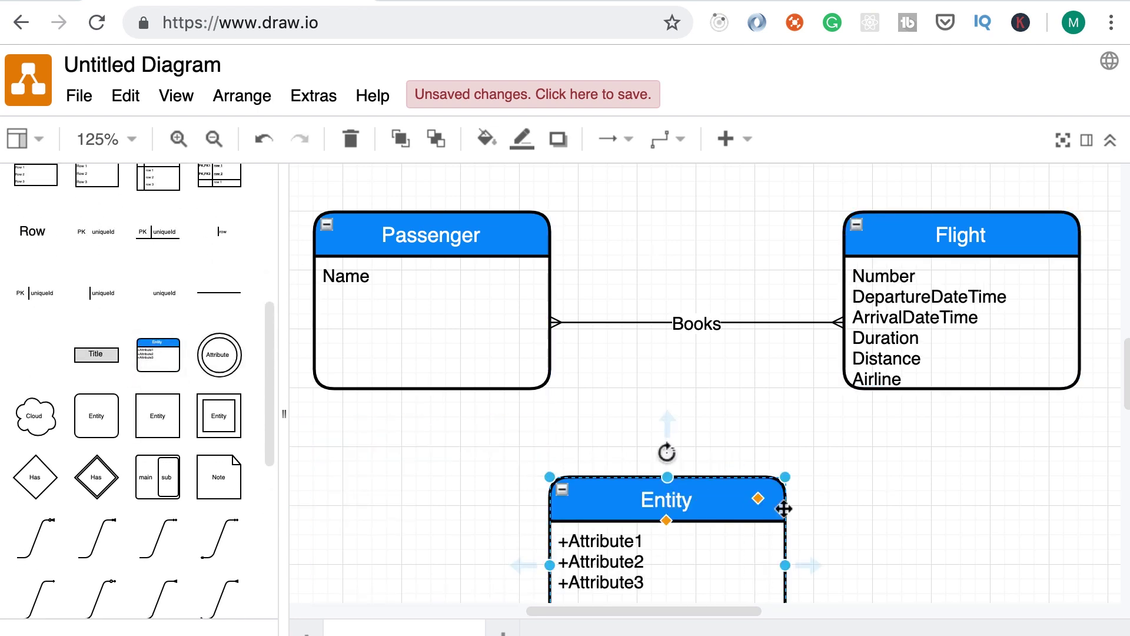
pyautogui.doubleClick(677, 503)
pyautogui.write('Airport')
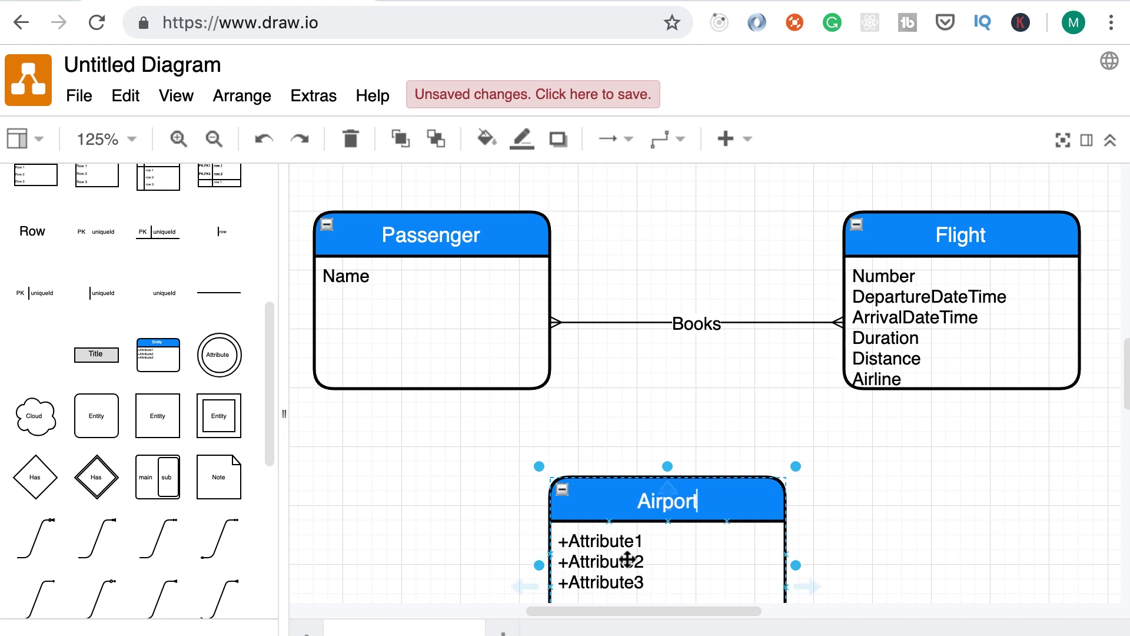
# Step: Replace Airport's placeholder attributes with IATACode, Name, City and State
pyautogui.doubleClick(618, 556)
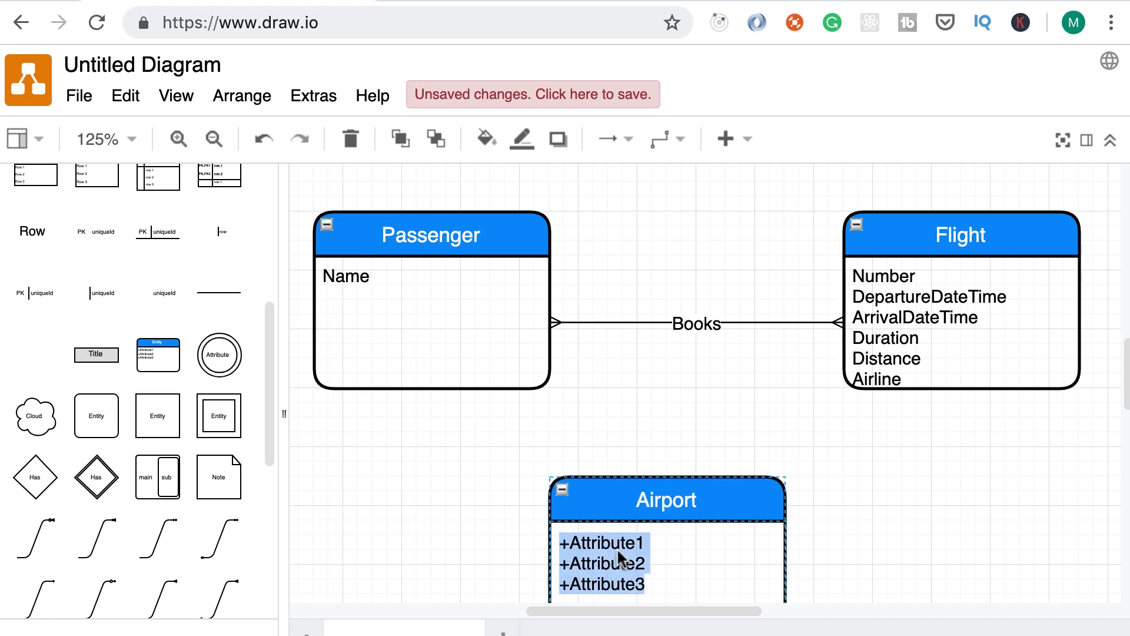
pyautogui.write('IA')
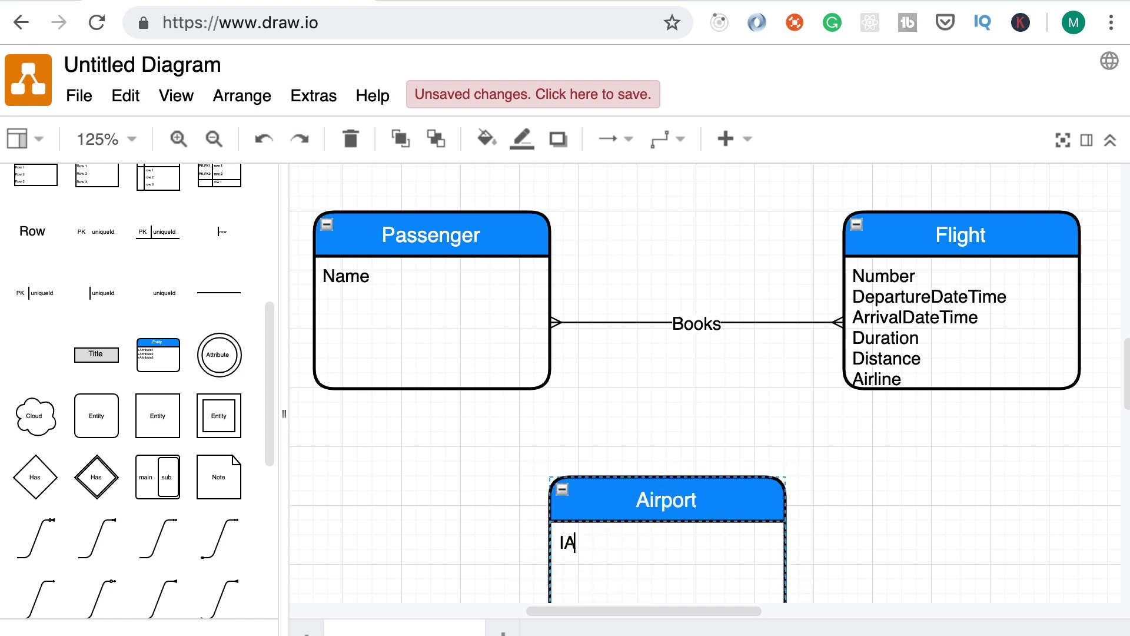
pyautogui.write('TACode')
pyautogui.press('Return')
pyautogui.write('Name ')
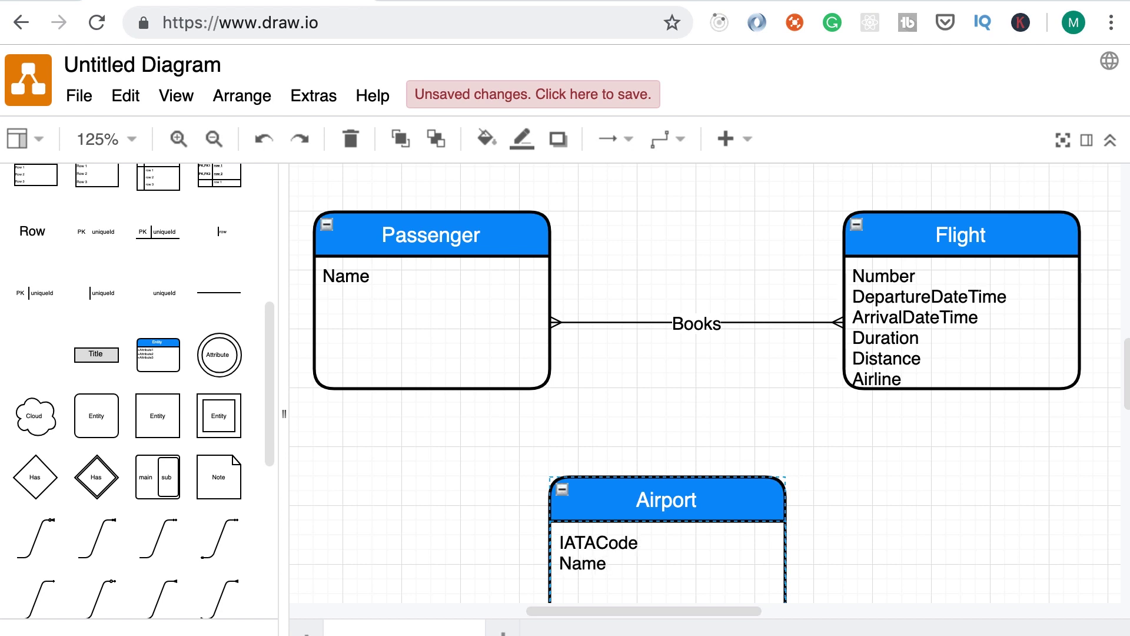
pyautogui.write('City')
pyautogui.scroll(-4, 935, 562)
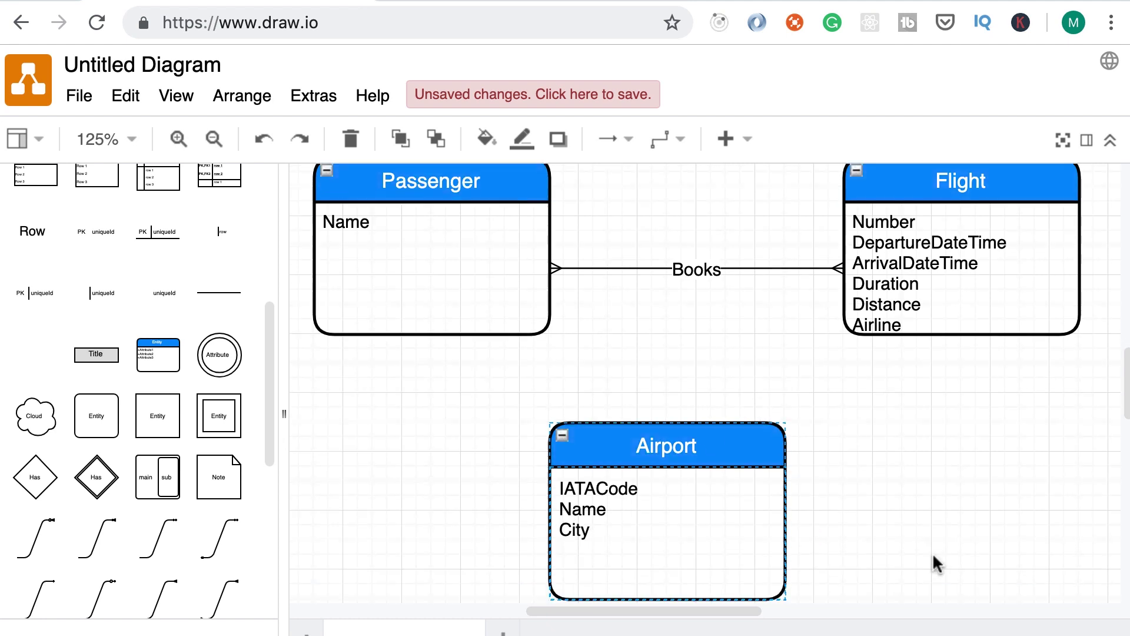
pyautogui.press('Return')
pyautogui.write('State')
pyautogui.press('Return')
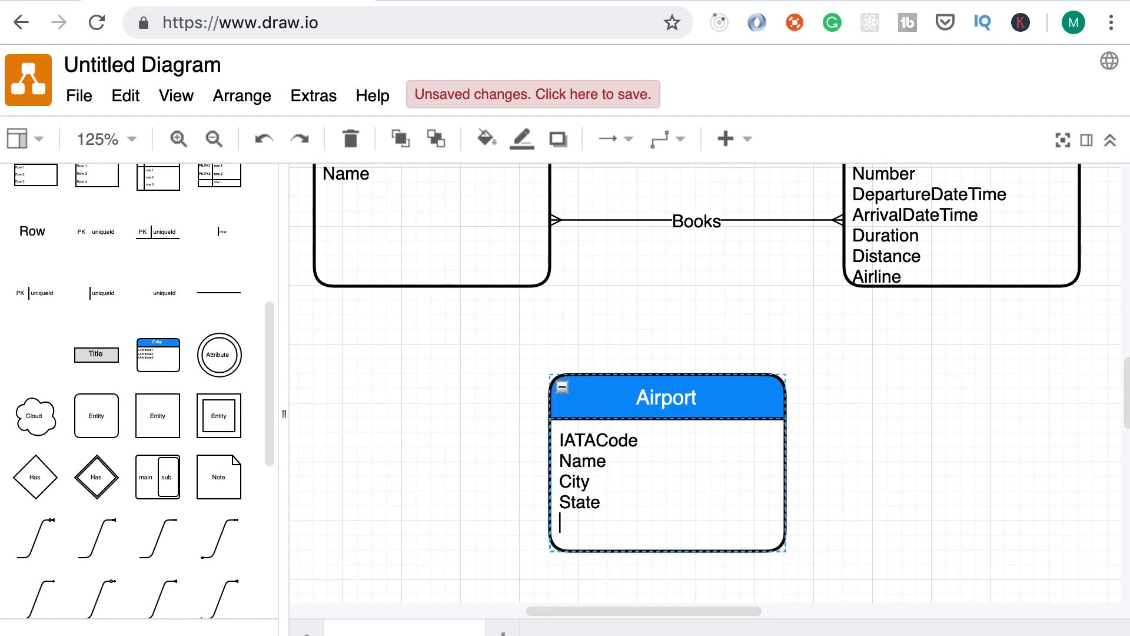
pyautogui.write('Country')
pyautogui.hotkey('shift', 'Home')
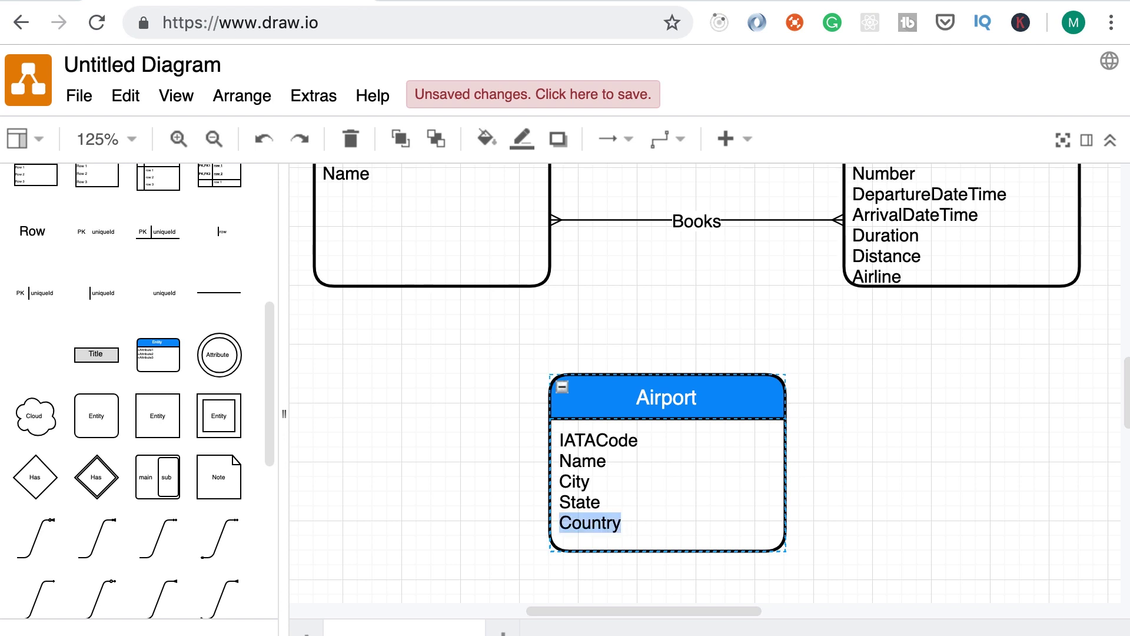
pyautogui.press('BackSpace')
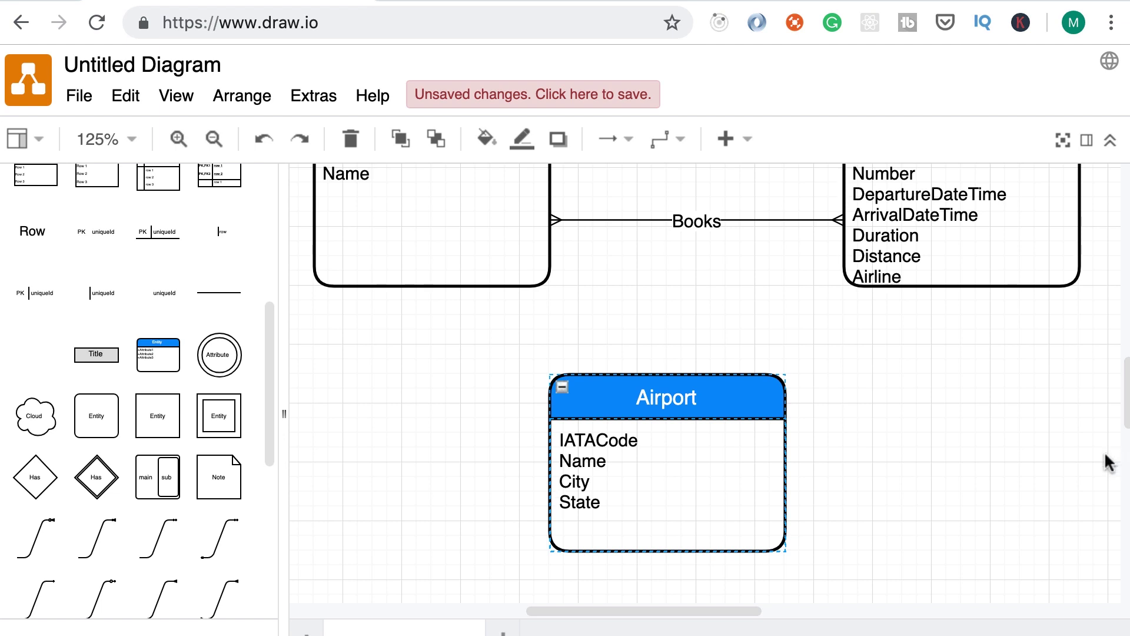
pyautogui.click(1073, 469)
pyautogui.scroll(2, 1086, 473)
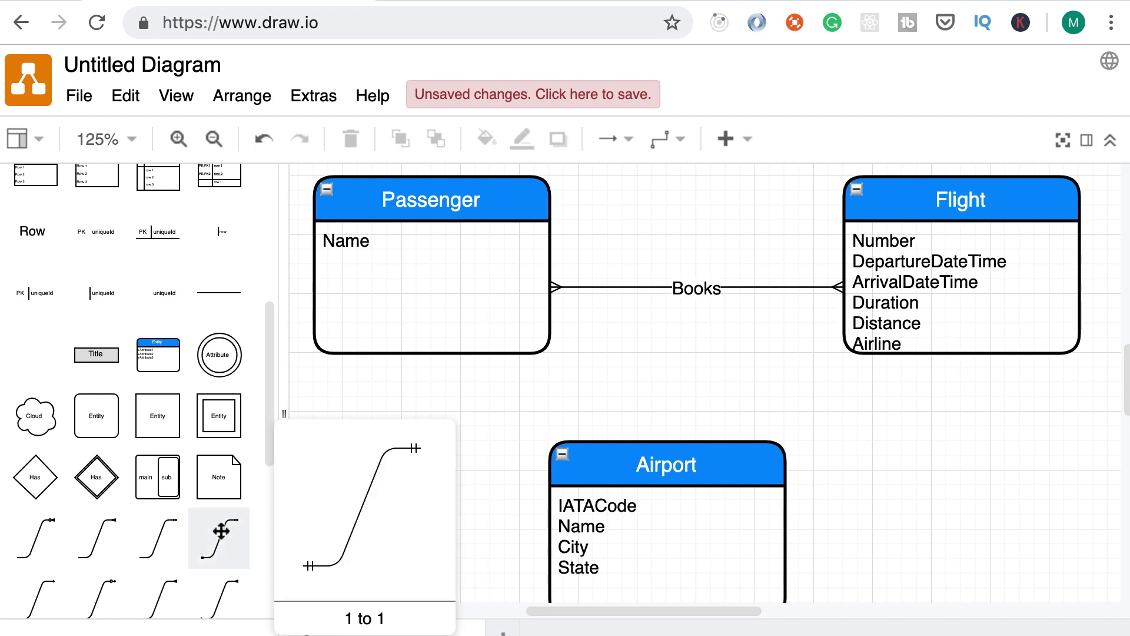
# Step: Insert a Many to Many connector and attach its ends to Airport and Flight
pyautogui.scroll(-3, 220, 527)
pyautogui.moveTo(220, 522)
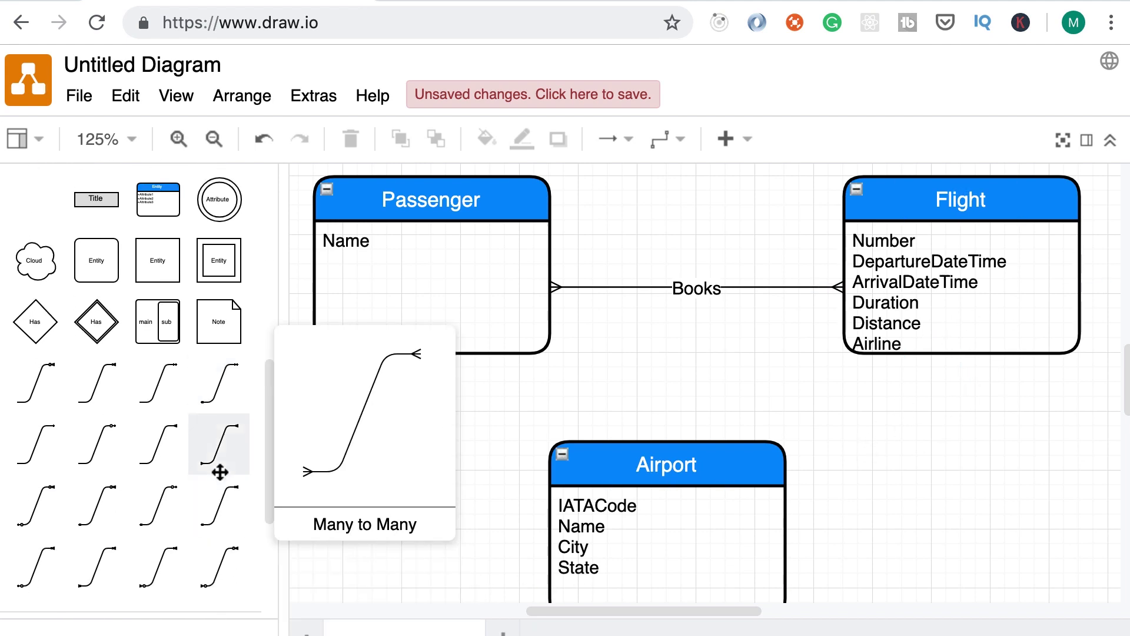
pyautogui.click(220, 469)
pyautogui.moveTo(385, 523); pyautogui.dragTo(874, 298)
pyautogui.scroll(3, 877, 410)
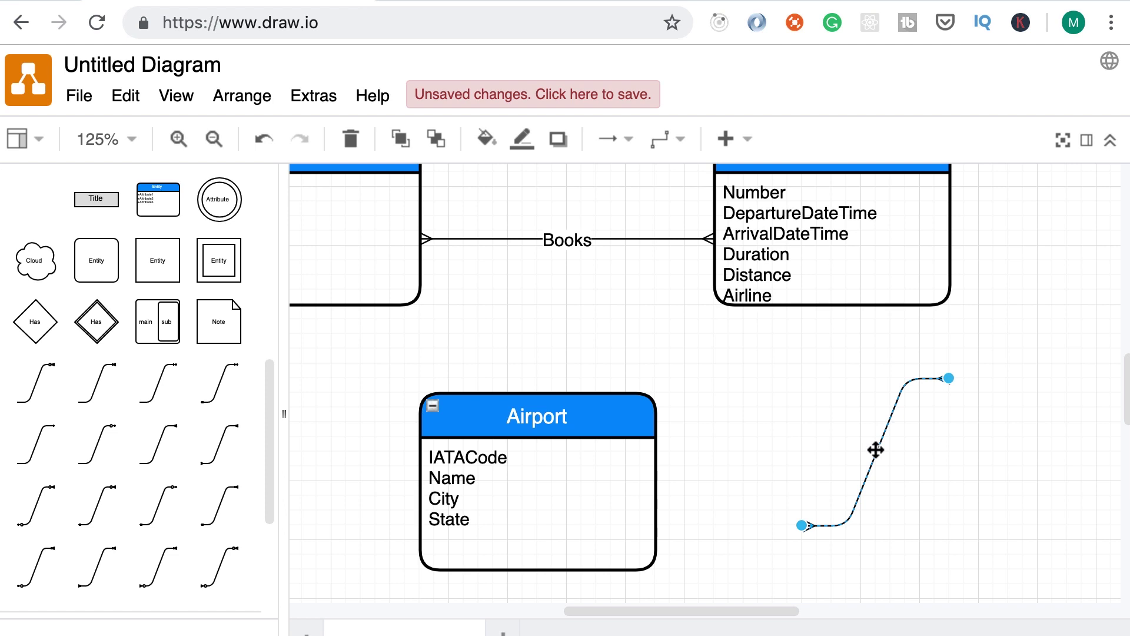
pyautogui.moveTo(876, 450); pyautogui.dragTo(655, 509)
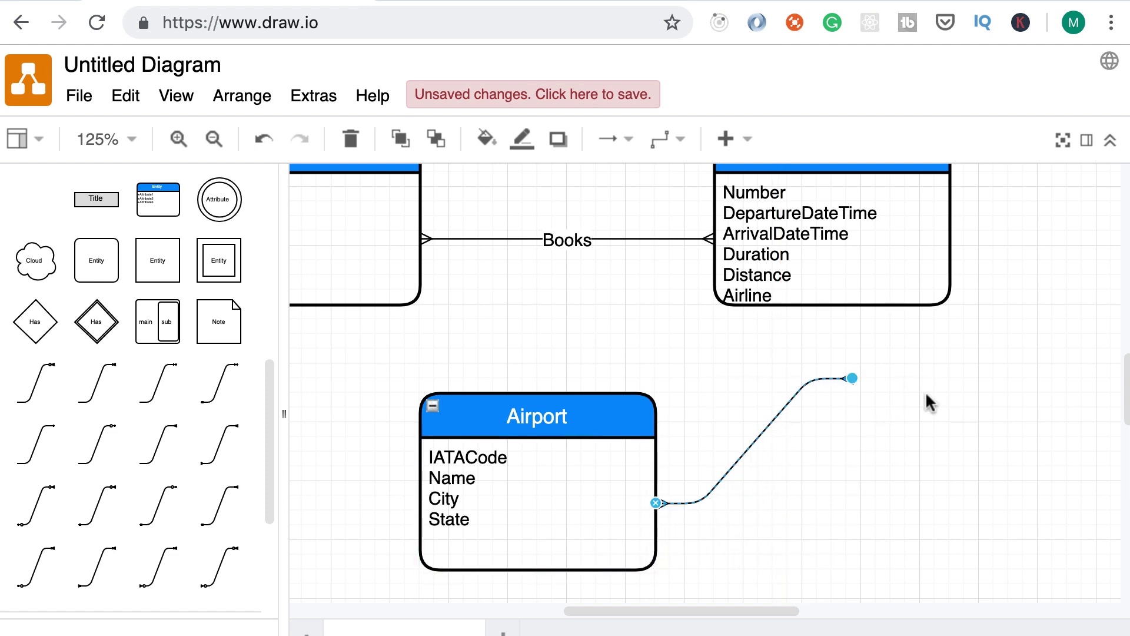
pyautogui.moveTo(852, 379); pyautogui.dragTo(859, 291)
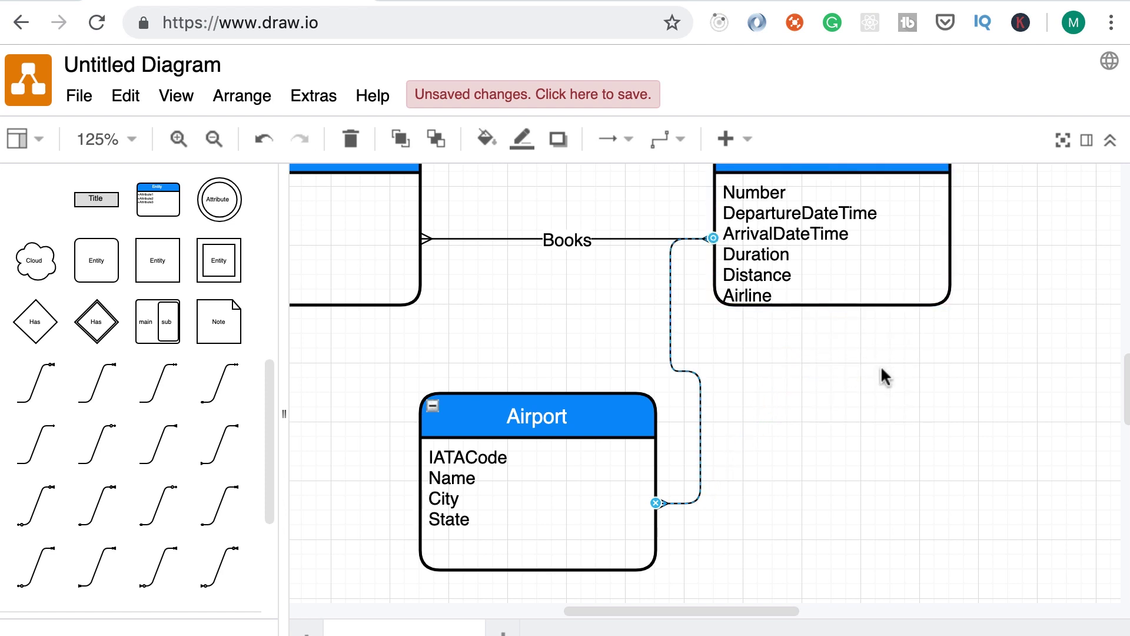
pyautogui.scroll(2, 883, 374)
pyautogui.click(758, 425)
# Step: Give the connector between Airport and Flight the label 'Departs/Arrives at'
pyautogui.scroll(1, 813, 504)
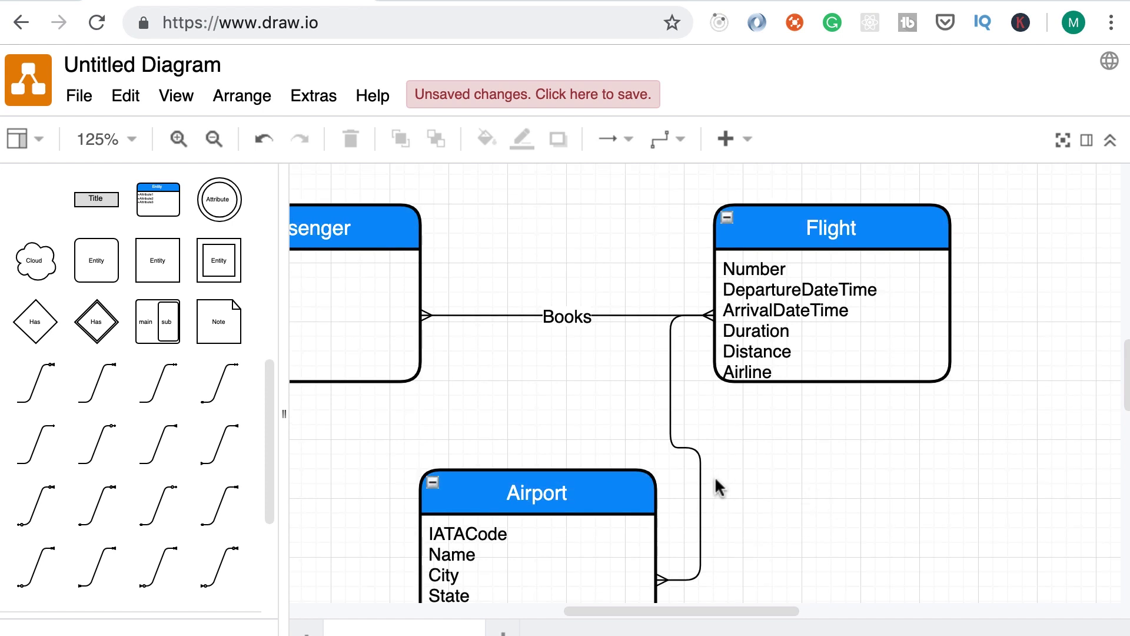
pyautogui.click(701, 486)
pyautogui.doubleClick(700, 486)
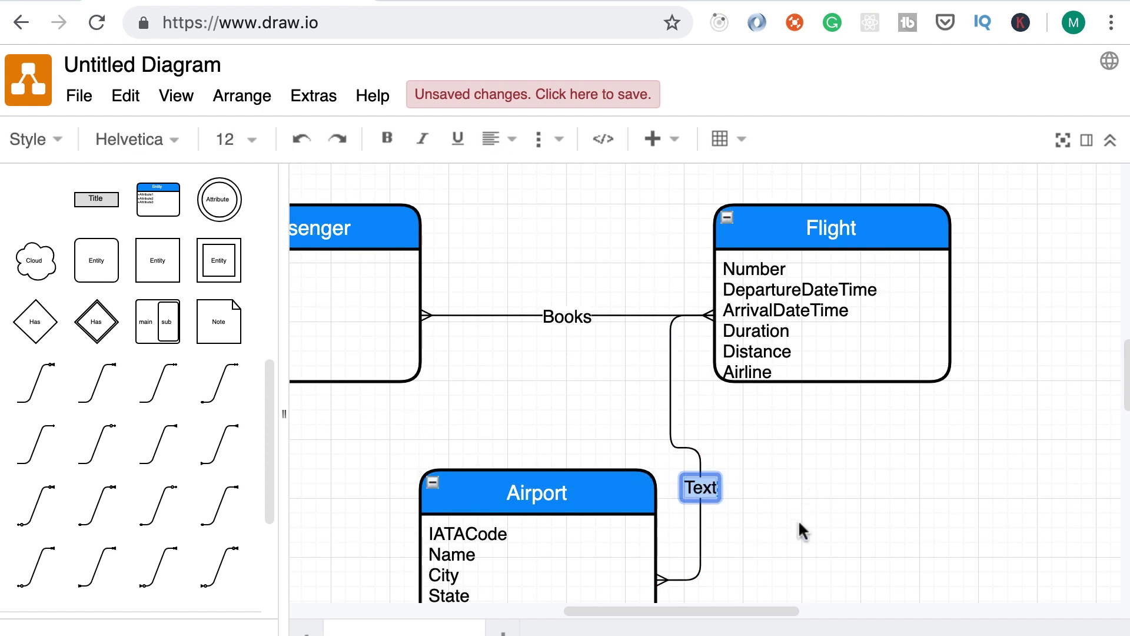
pyautogui.write('Departs')
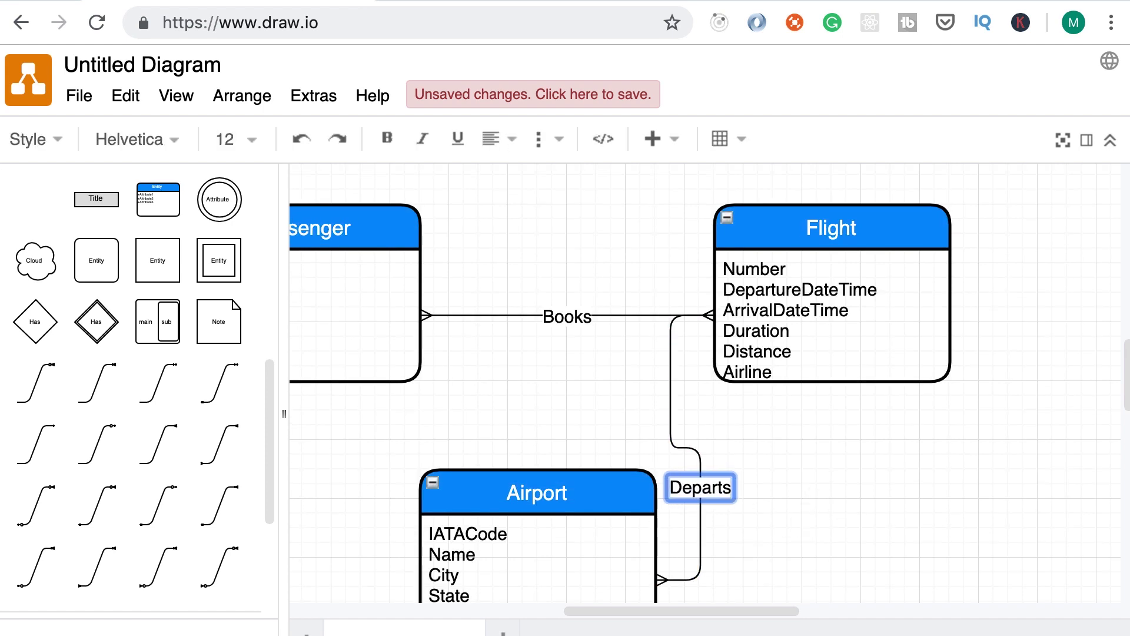
pyautogui.write('/Arrives at')
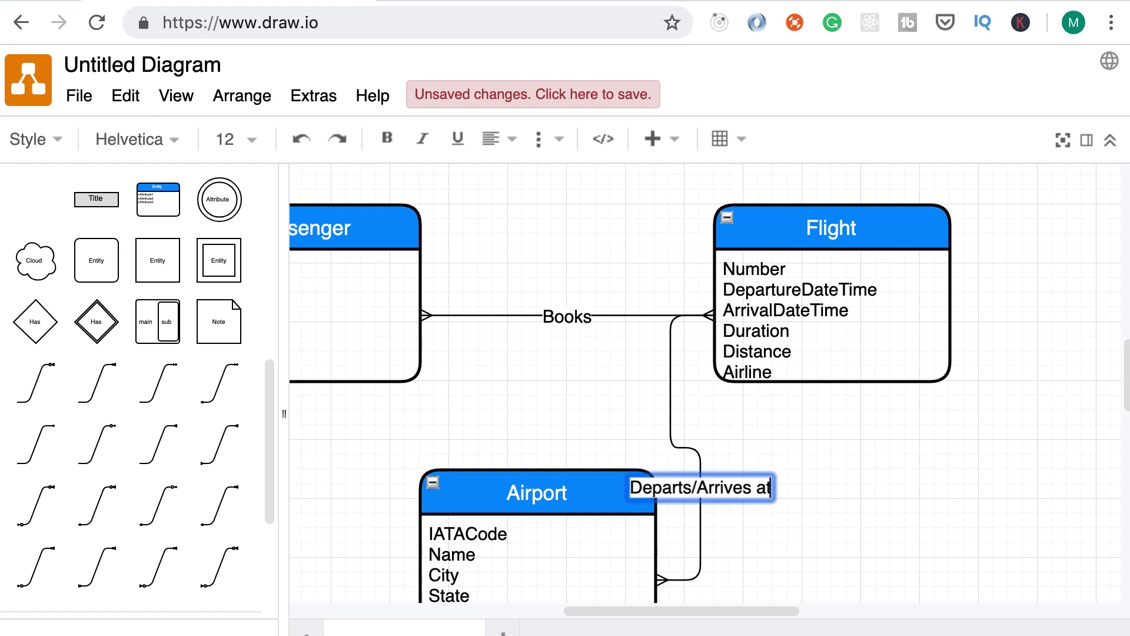
pyautogui.click(775, 555)
pyautogui.hscroll(-3, 883, 566)
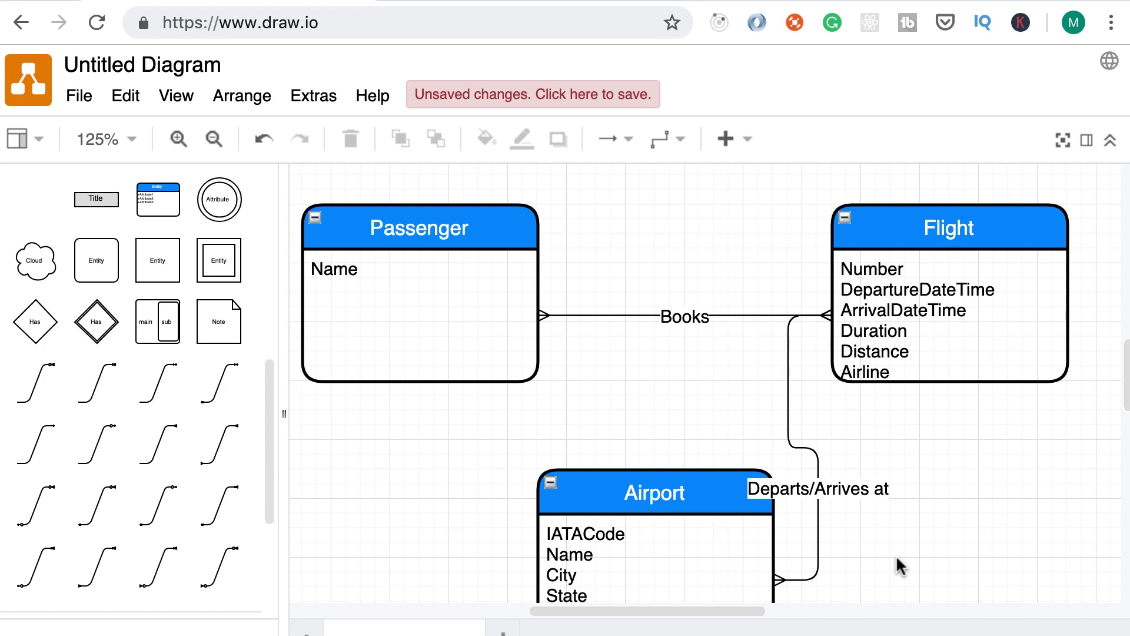
# Step: Insert a default Entity table and position it above, between Passenger and Flight
pyautogui.moveTo(475, 320)
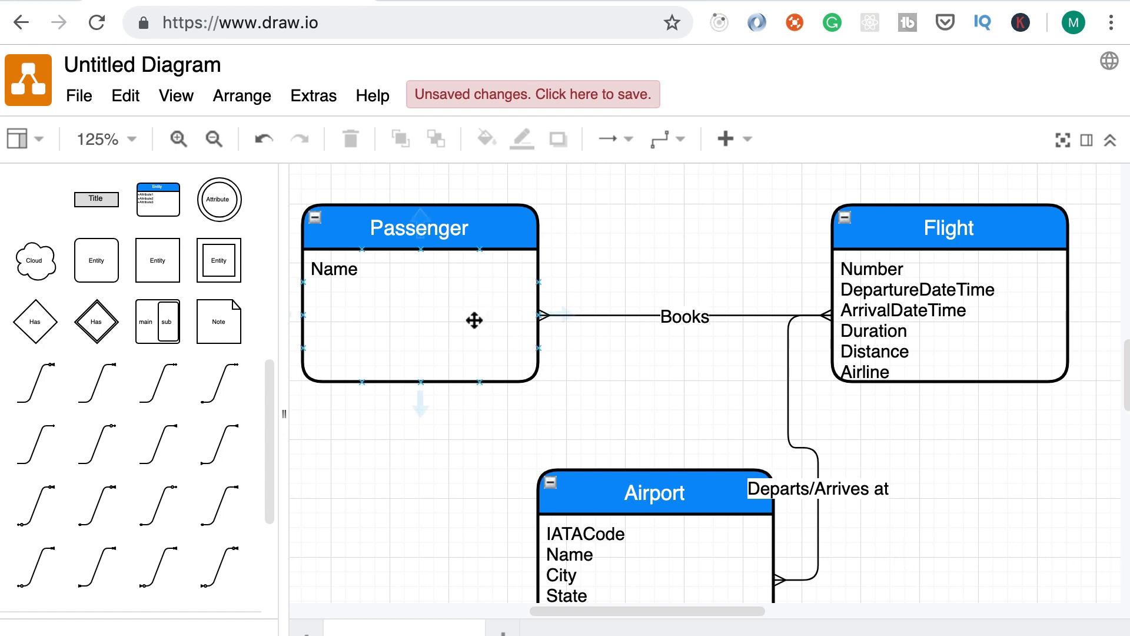
pyautogui.hscroll(1, 475, 320)
pyautogui.moveTo(983, 346)
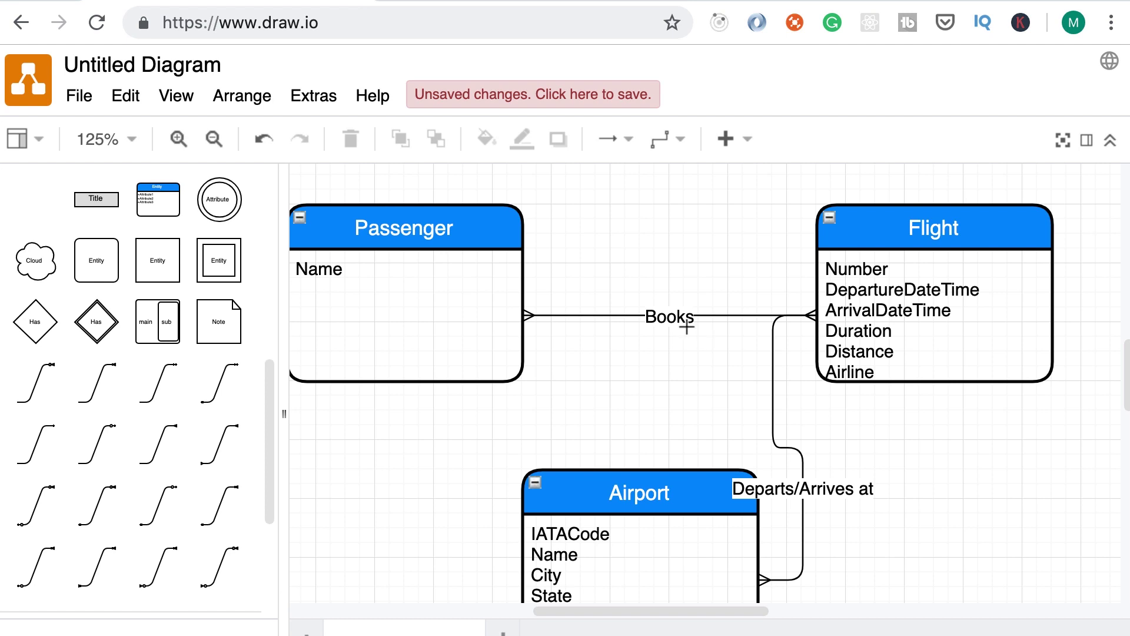
pyautogui.scroll(1, 668, 344)
pyautogui.scroll(3, 664, 347)
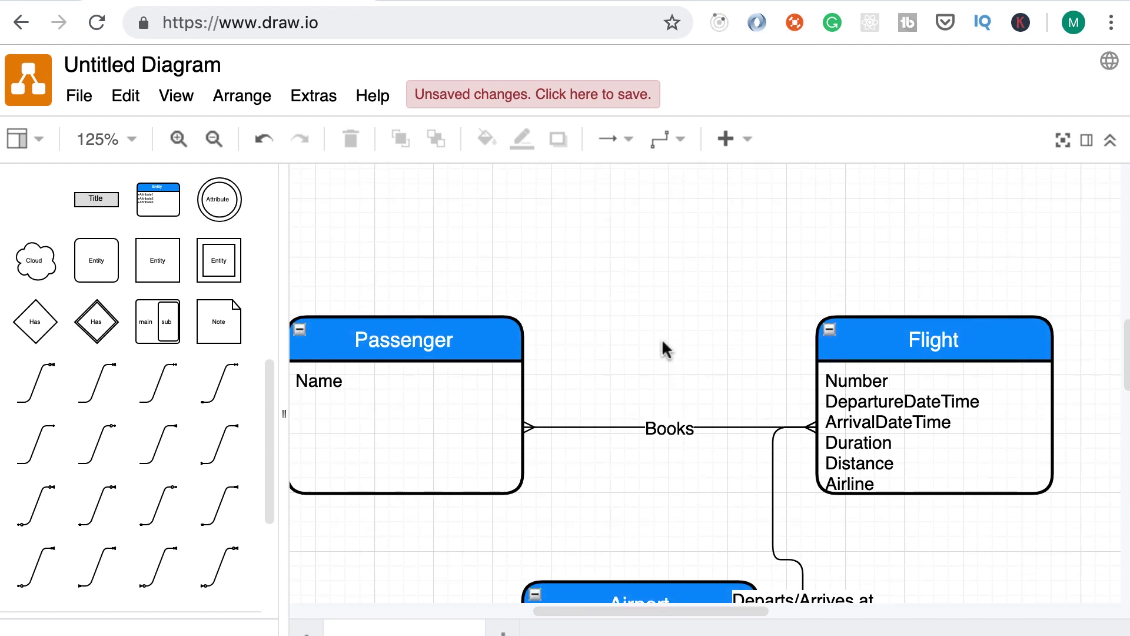
pyautogui.click(159, 204)
pyautogui.scroll(1, 550, 475)
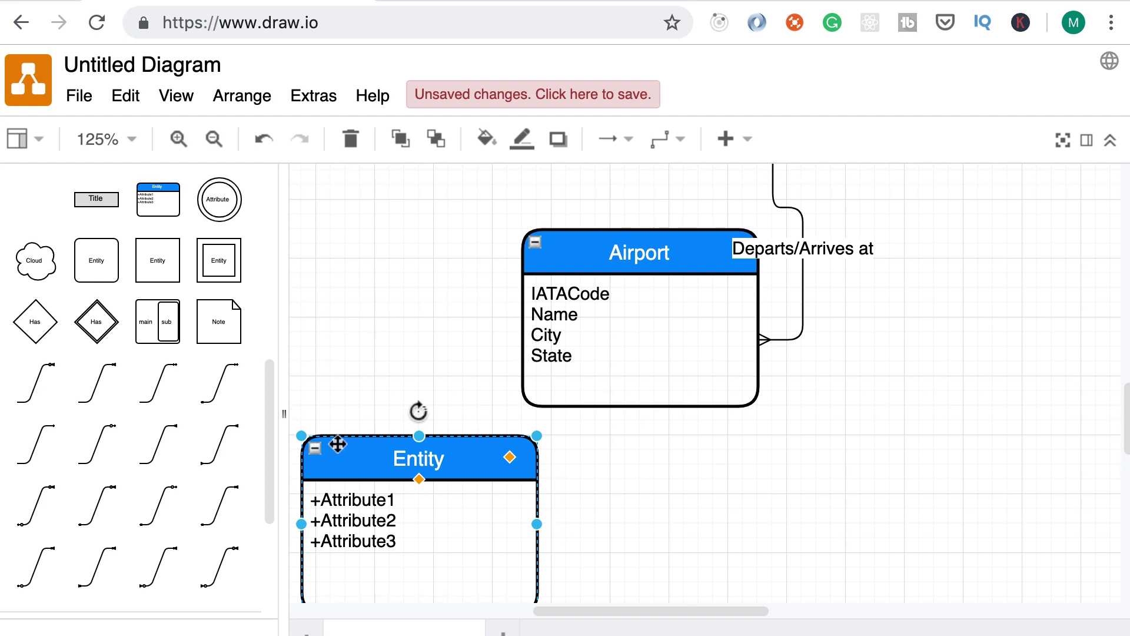
pyautogui.moveTo(403, 462); pyautogui.dragTo(396, 260)
pyautogui.scroll(10, 461, 374)
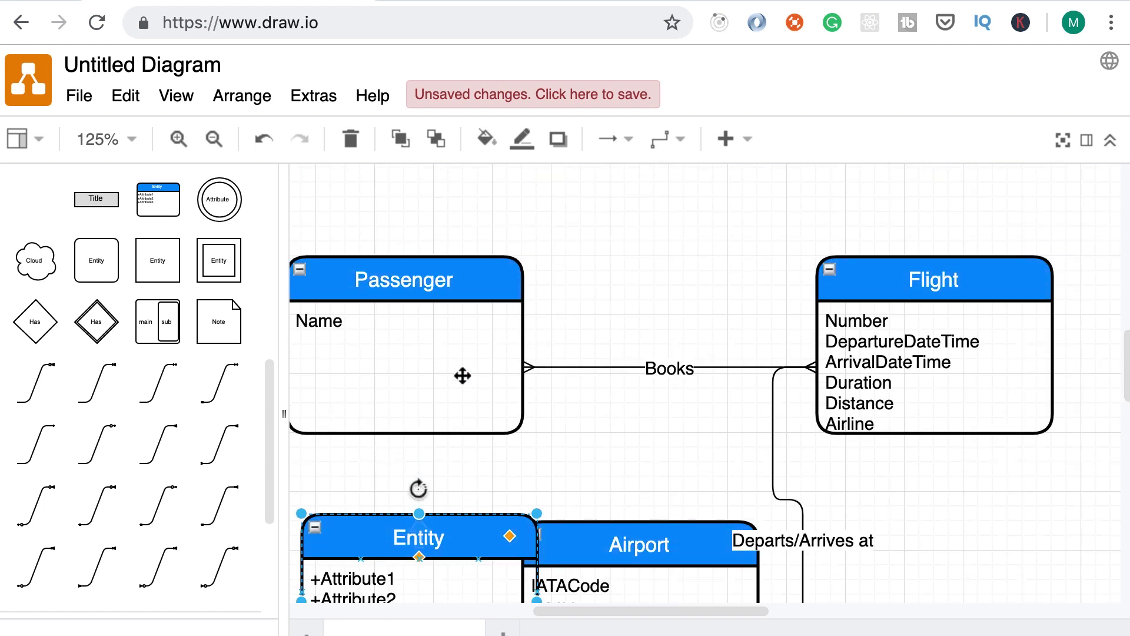
pyautogui.moveTo(433, 525); pyautogui.dragTo(683, 188)
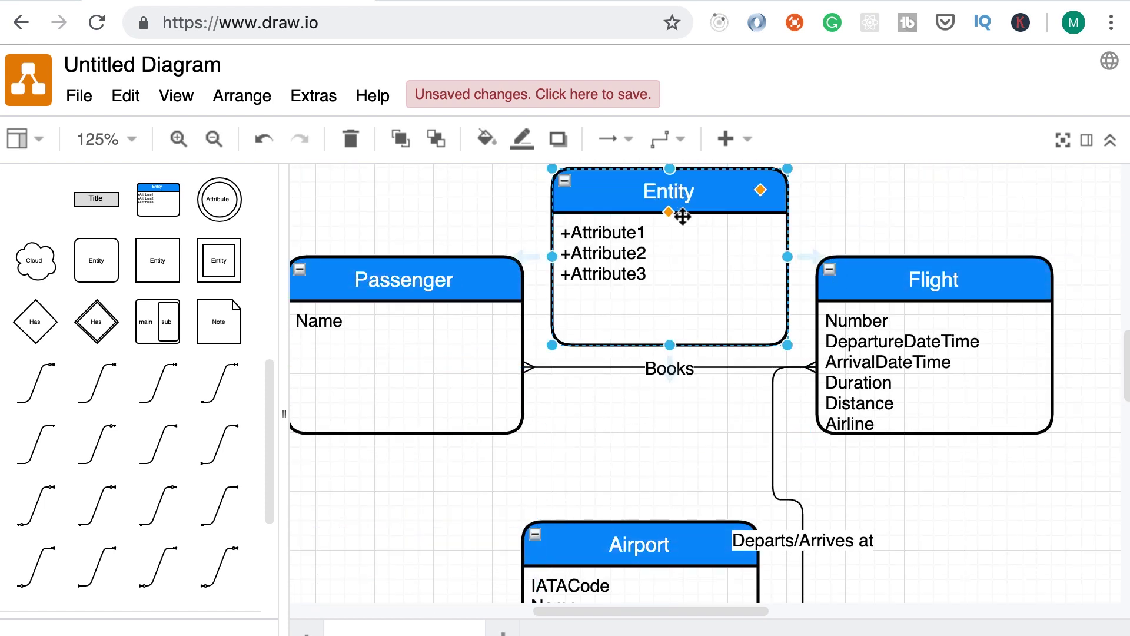
pyautogui.scroll(2, 745, 254)
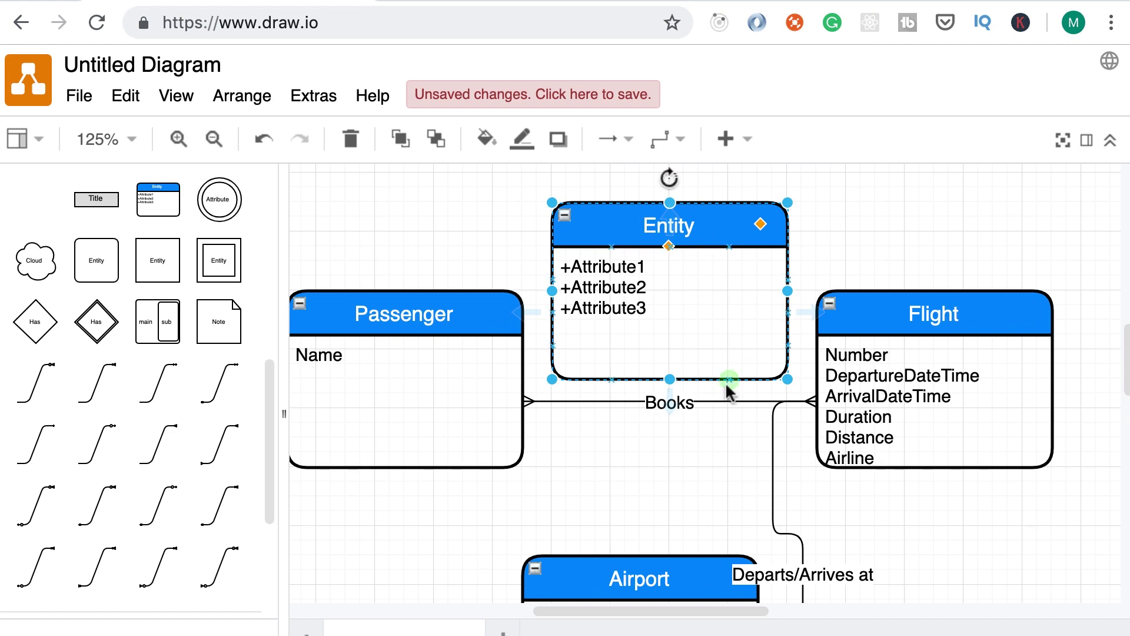
pyautogui.scroll(5, 729, 386)
pyautogui.moveTo(681, 298); pyautogui.dragTo(695, 253)
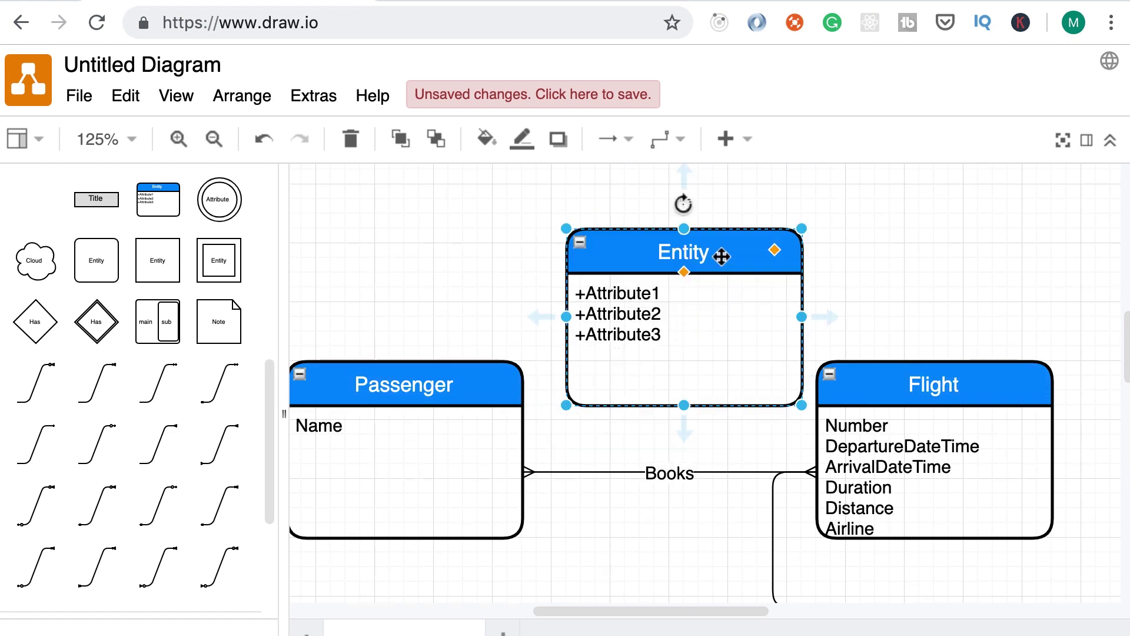
pyautogui.doubleClick(676, 260)
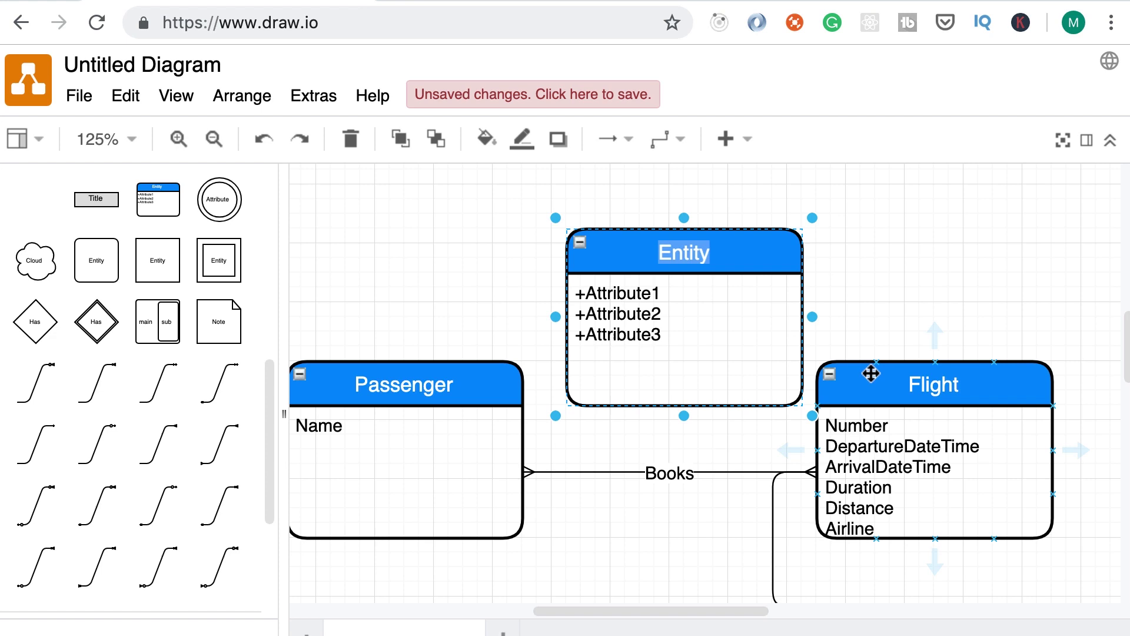
# Step: Title the new entity Booking and enter attributes TicketNumber and Price
pyautogui.write('Booking')
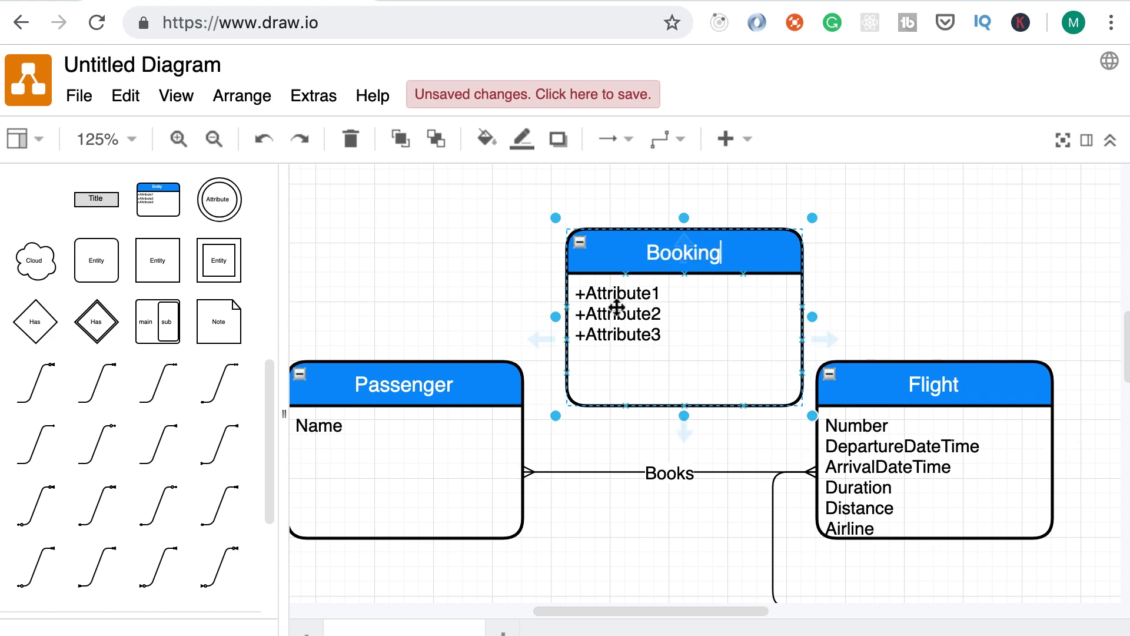
pyautogui.doubleClick(641, 306)
pyautogui.write('Ticke')
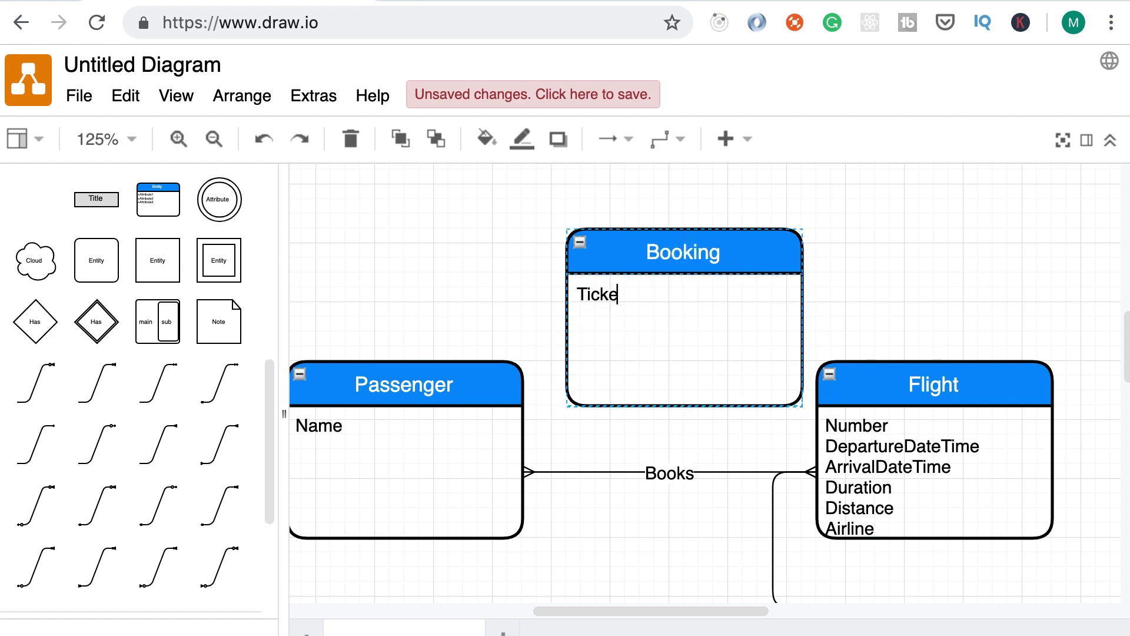
pyautogui.write('tNumber')
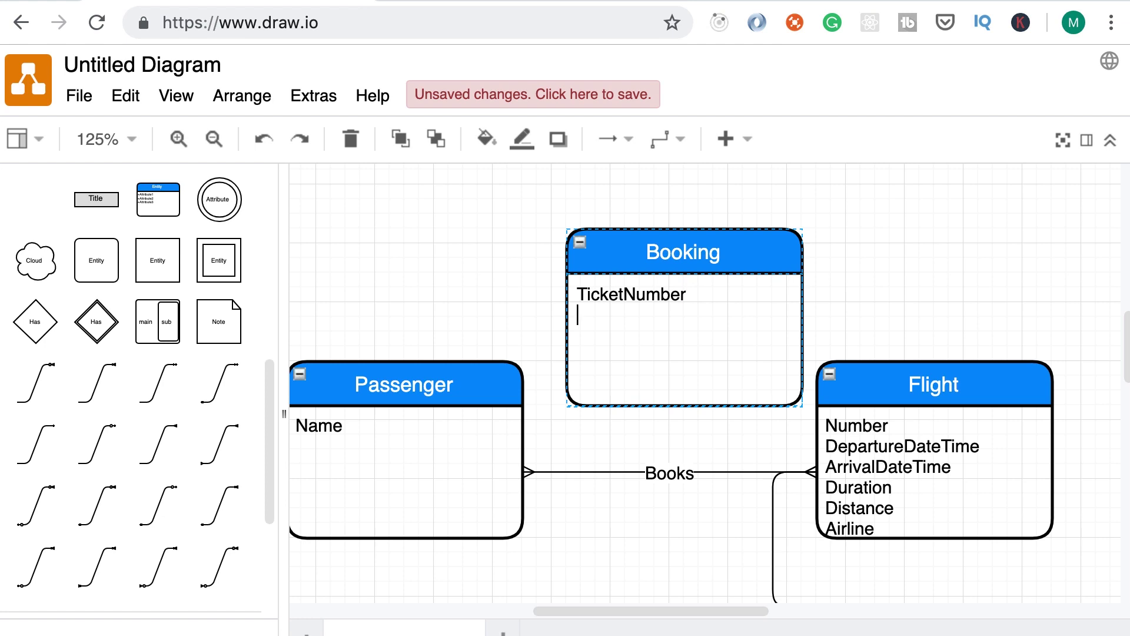
pyautogui.press('Return')
pyautogui.write('Price')
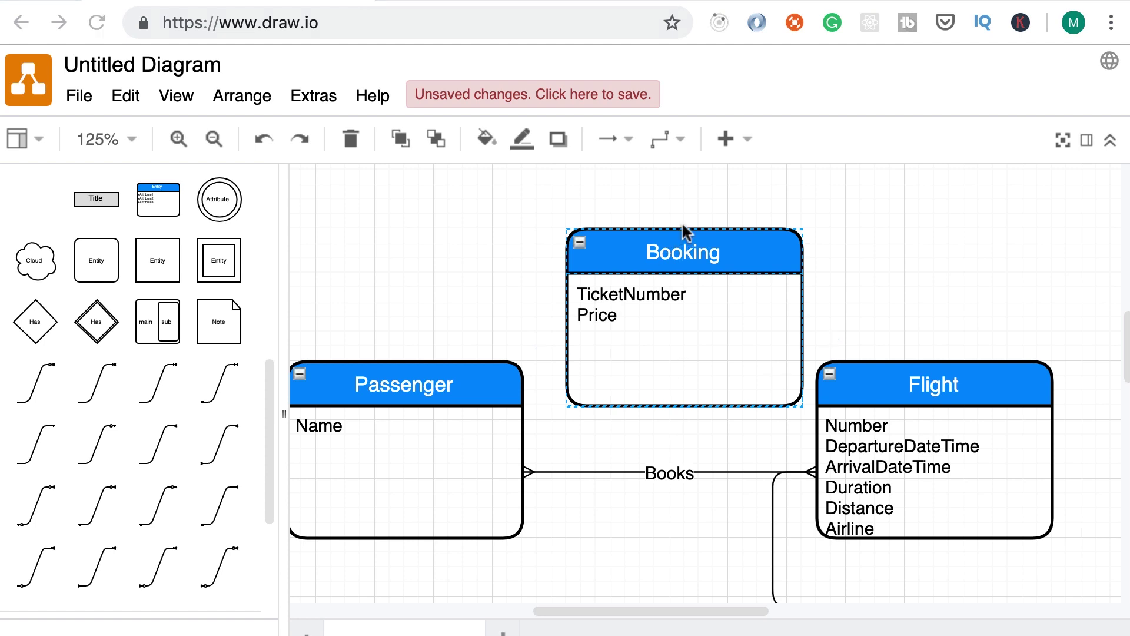
# Step: Add FlightClass as the third Booking attribute after Price
pyautogui.press('super+a')
pyautogui.press('Right')
pyautogui.press('Return')
pyautogui.write('FlightClass')
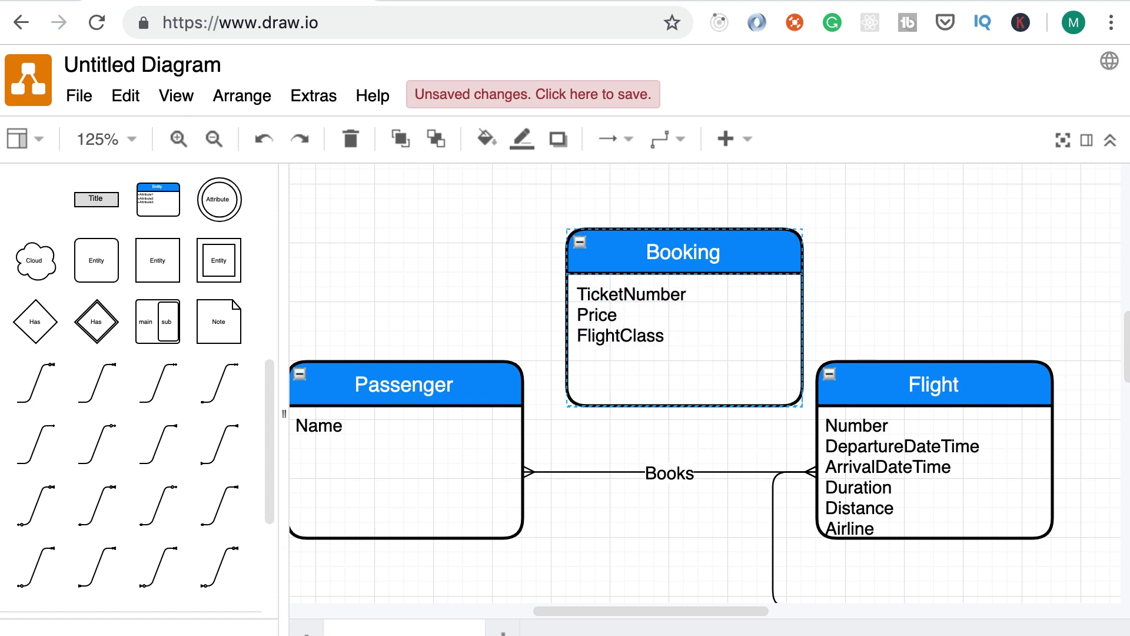
# Step: Retitle the Booking entity as 'Ticket', keeping its TicketNumber, Price and FlightClass attributes
pyautogui.click(706, 265)
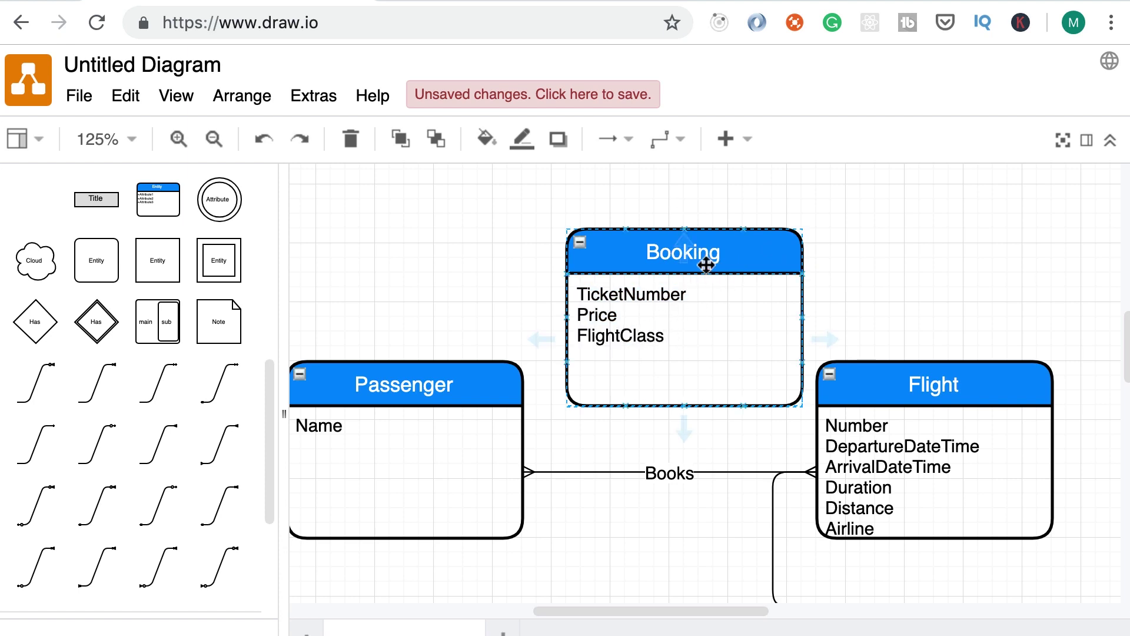
pyautogui.doubleClick(713, 258)
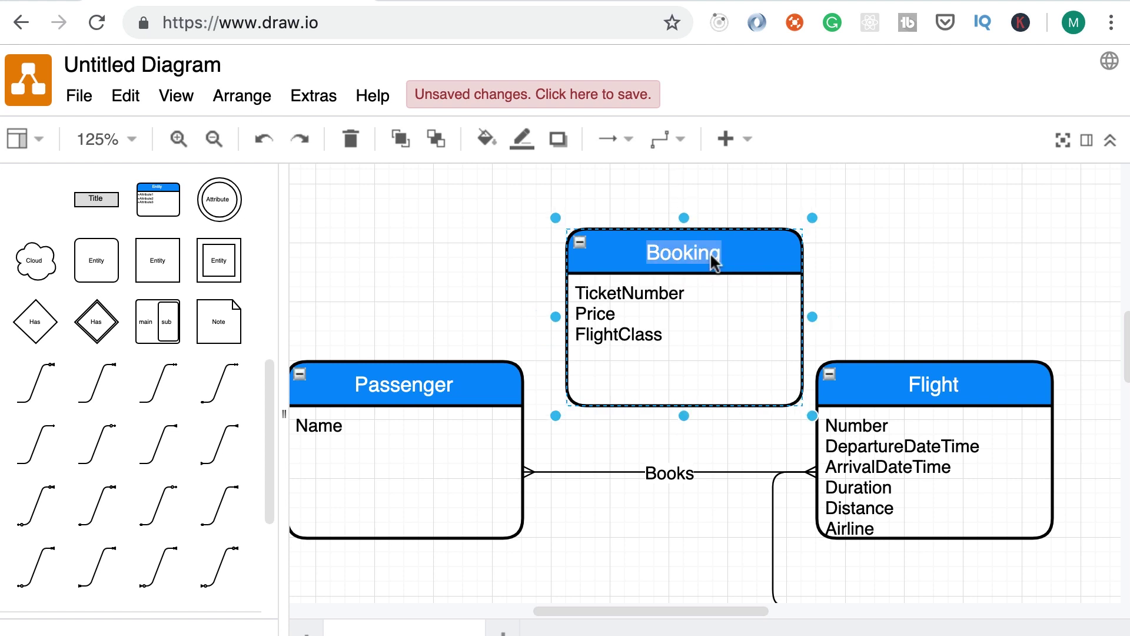
pyautogui.write('Ticket')
pyautogui.press('Escape')
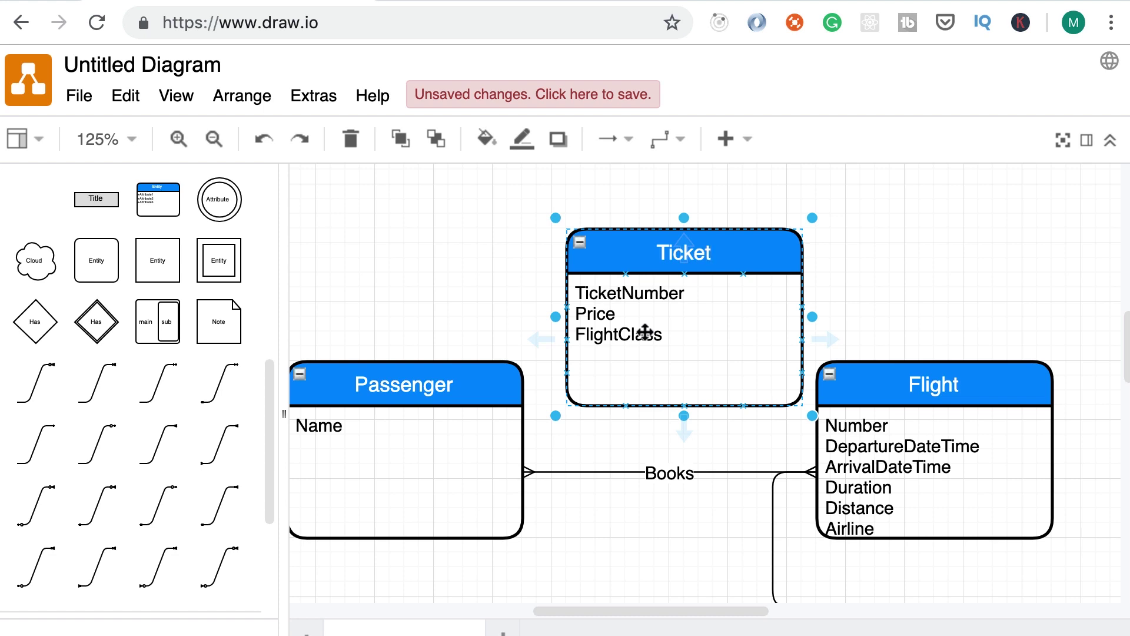
# Step: Delete the Books relationship line and place a new Many to Many connector near the entities
pyautogui.click(677, 472)
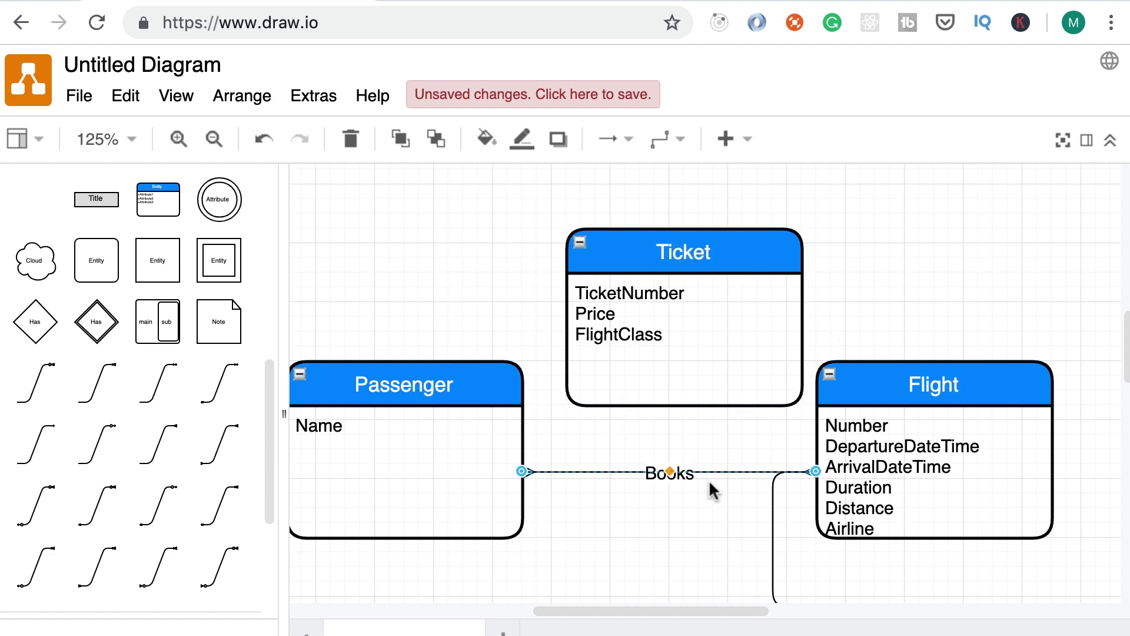
pyautogui.press('Delete')
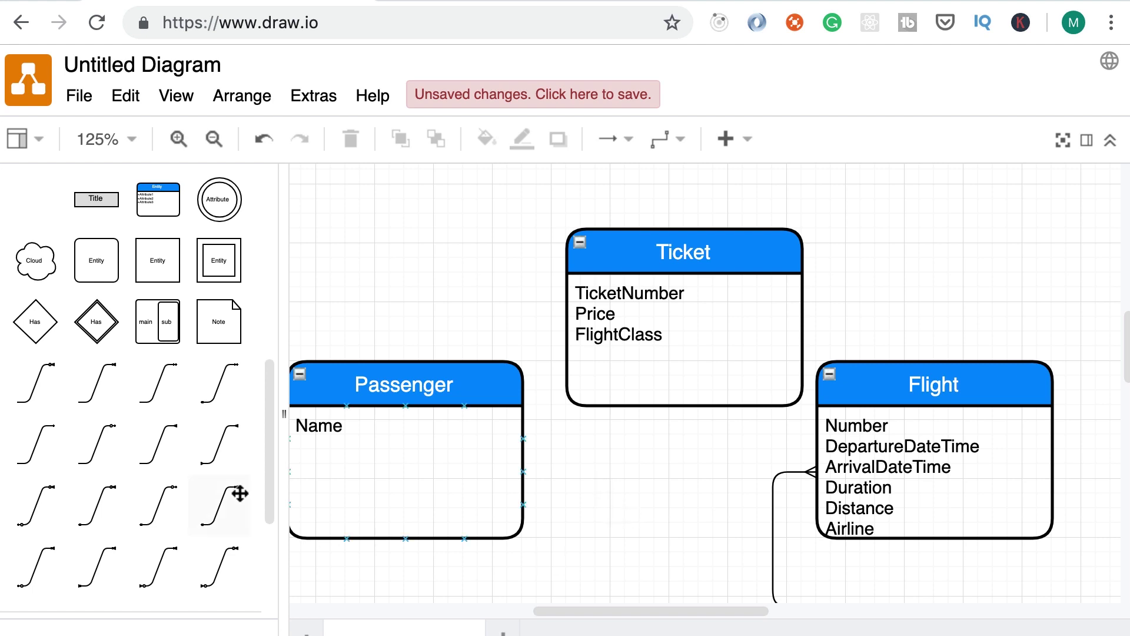
pyautogui.click(232, 436)
pyautogui.moveTo(404, 444); pyautogui.dragTo(480, 353)
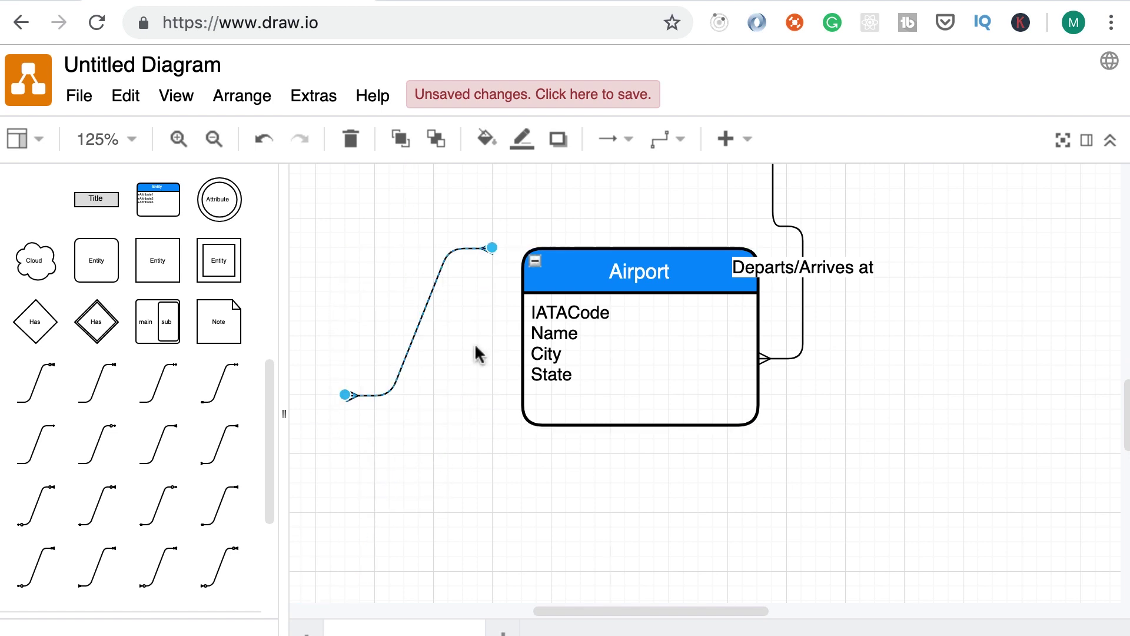
pyautogui.scroll(3, 480, 359)
pyautogui.scroll(1, 451, 465)
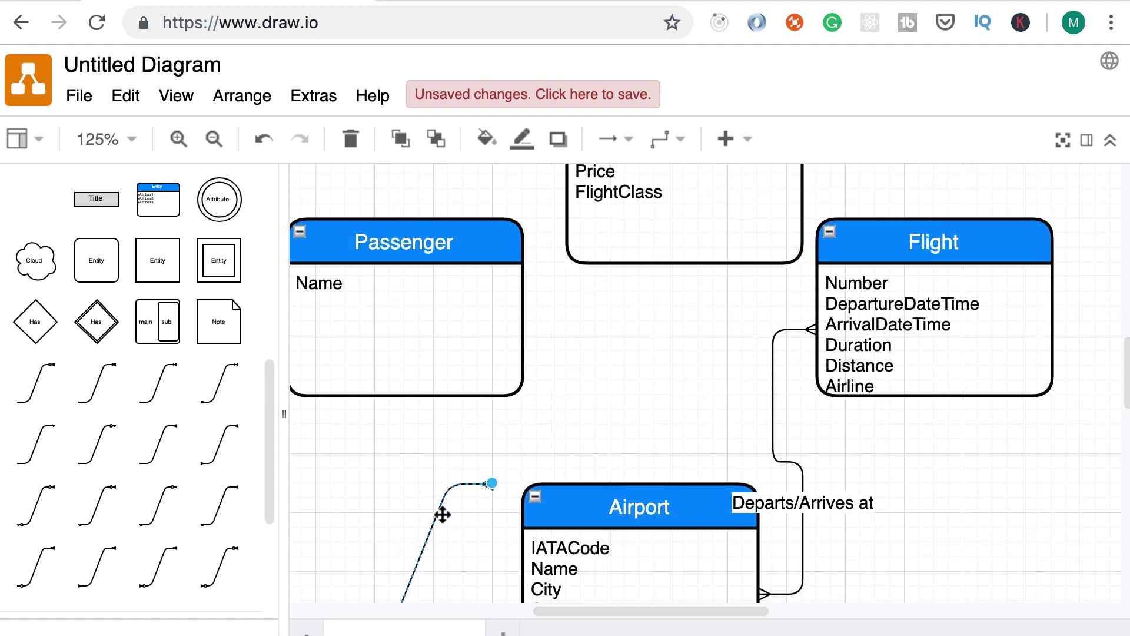
# Step: Attach the connector's upper end to Ticket and its lower end to Passenger's top
pyautogui.moveTo(442, 516); pyautogui.dragTo(458, 192)
pyautogui.scroll(3, 565, 303)
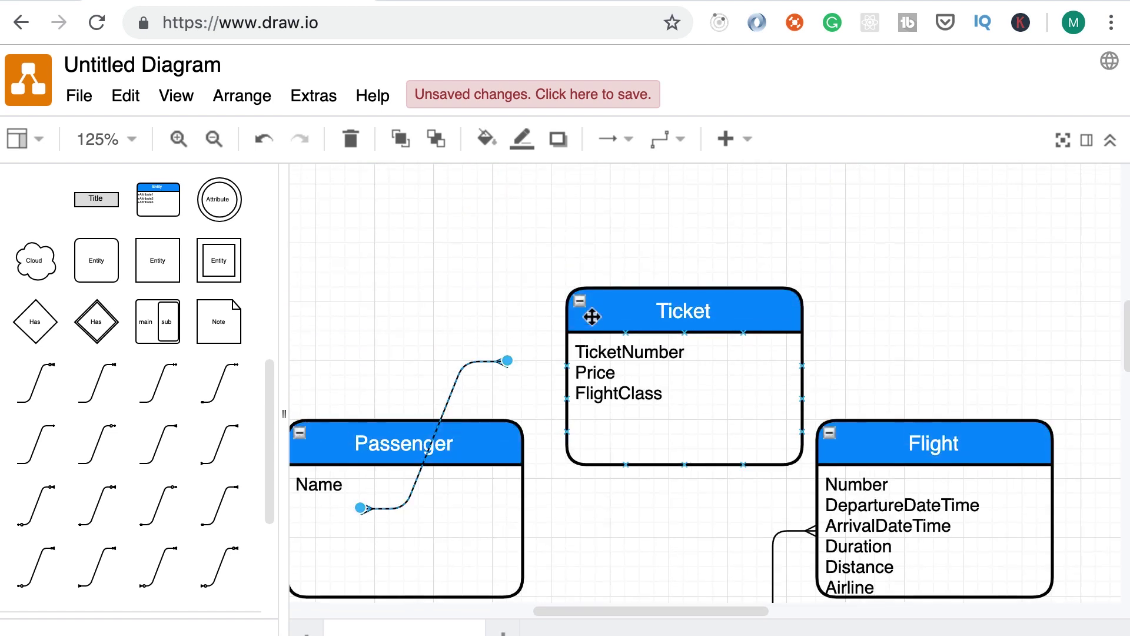
pyautogui.moveTo(507, 360); pyautogui.dragTo(565, 349)
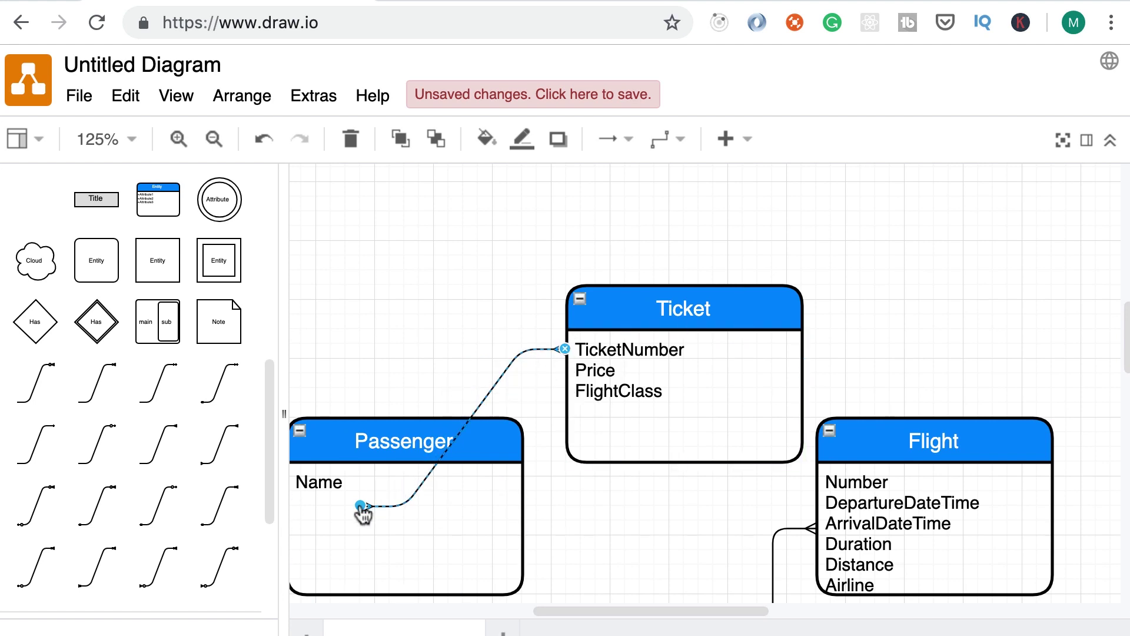
pyautogui.moveTo(361, 505); pyautogui.dragTo(407, 407)
pyautogui.moveTo(401, 419); pyautogui.dragTo(401, 419)
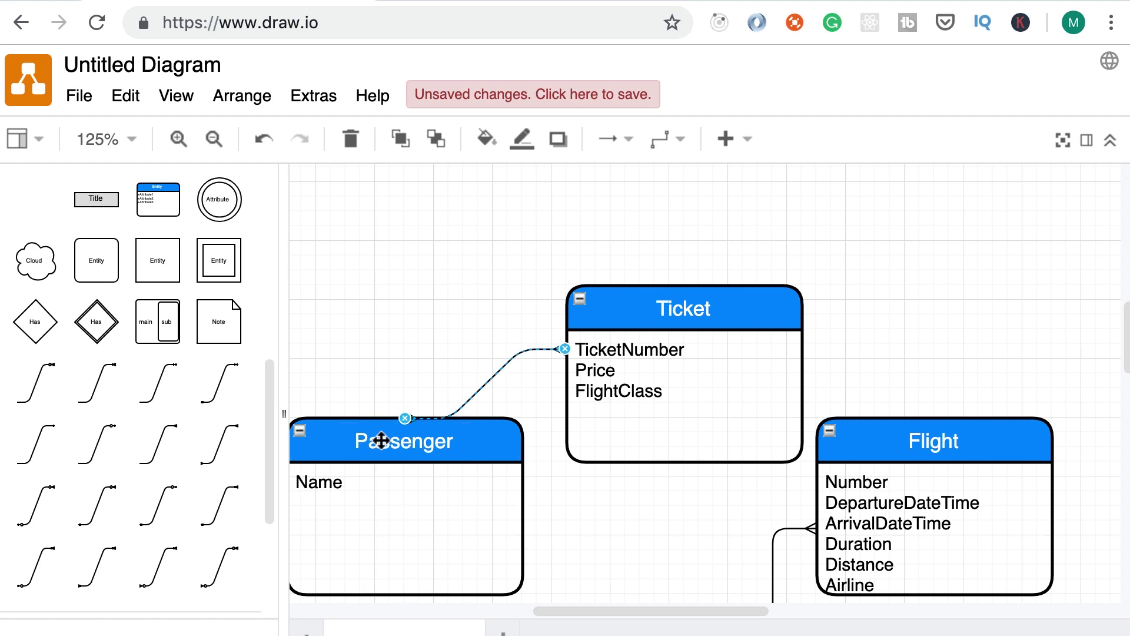
# Step: Label the Passenger–Ticket connector 'purchases'
pyautogui.doubleClick(493, 379)
pyautogui.write('purchases')
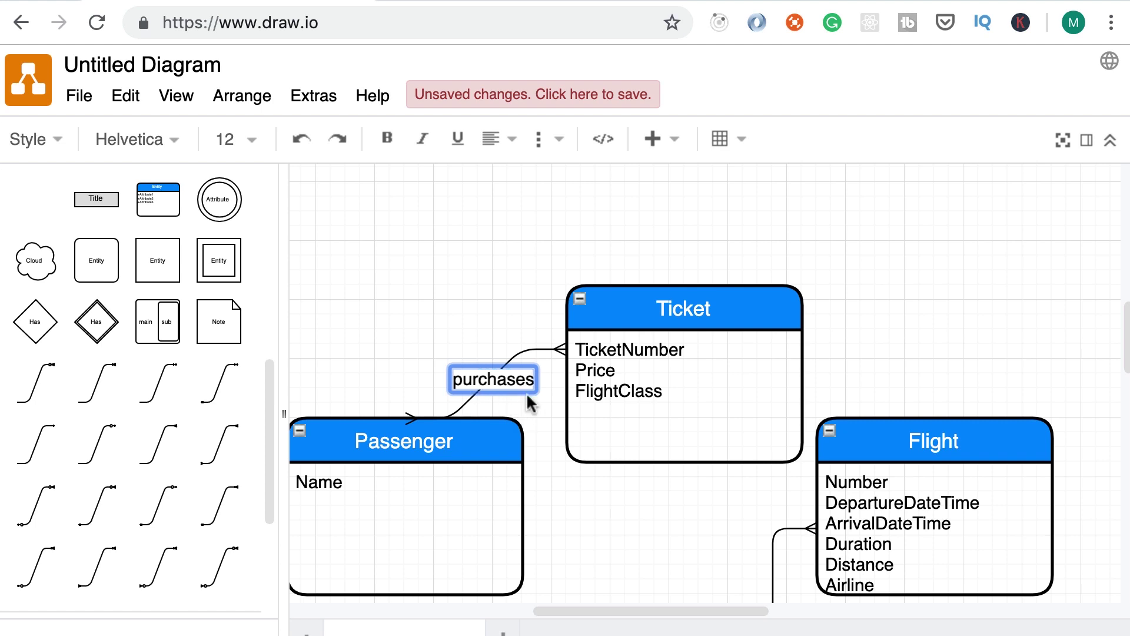
pyautogui.click(588, 463)
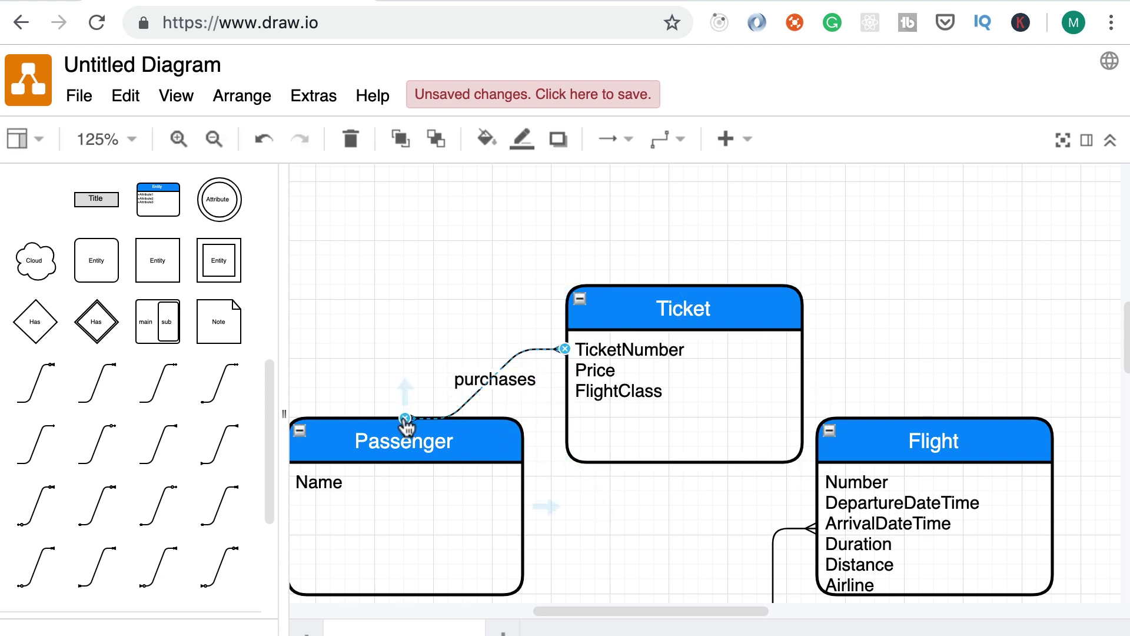
# Step: Reattach the connector to Passenger's right side and move the Ticket entity higher
pyautogui.click(376, 427)
pyautogui.moveTo(526, 506); pyautogui.dragTo(518, 532)
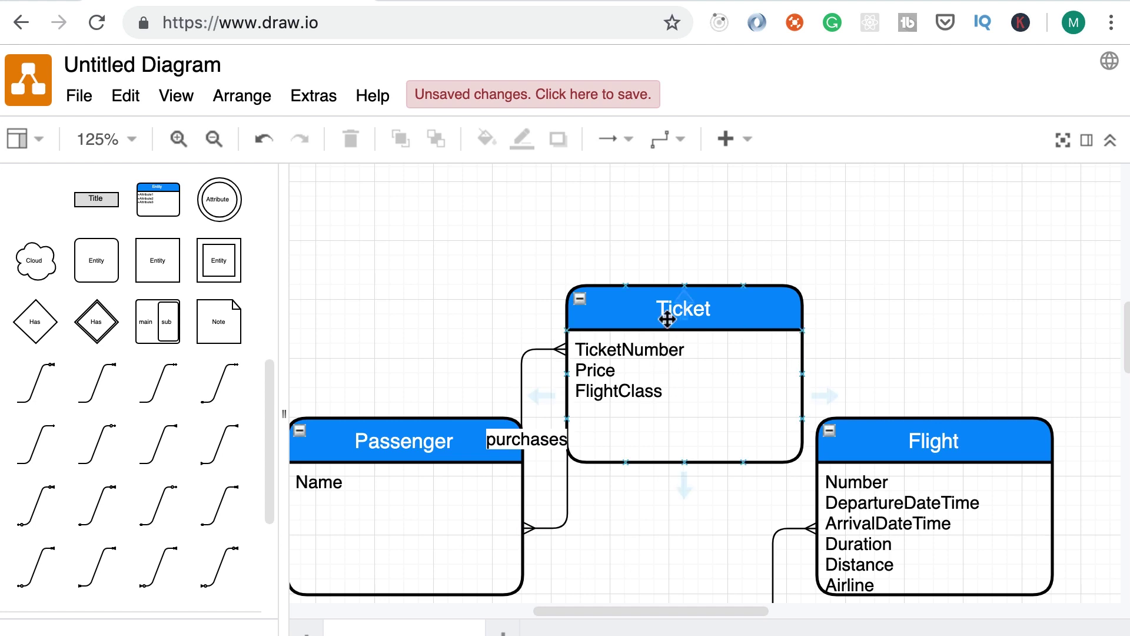
pyautogui.moveTo(667, 309); pyautogui.dragTo(676, 222)
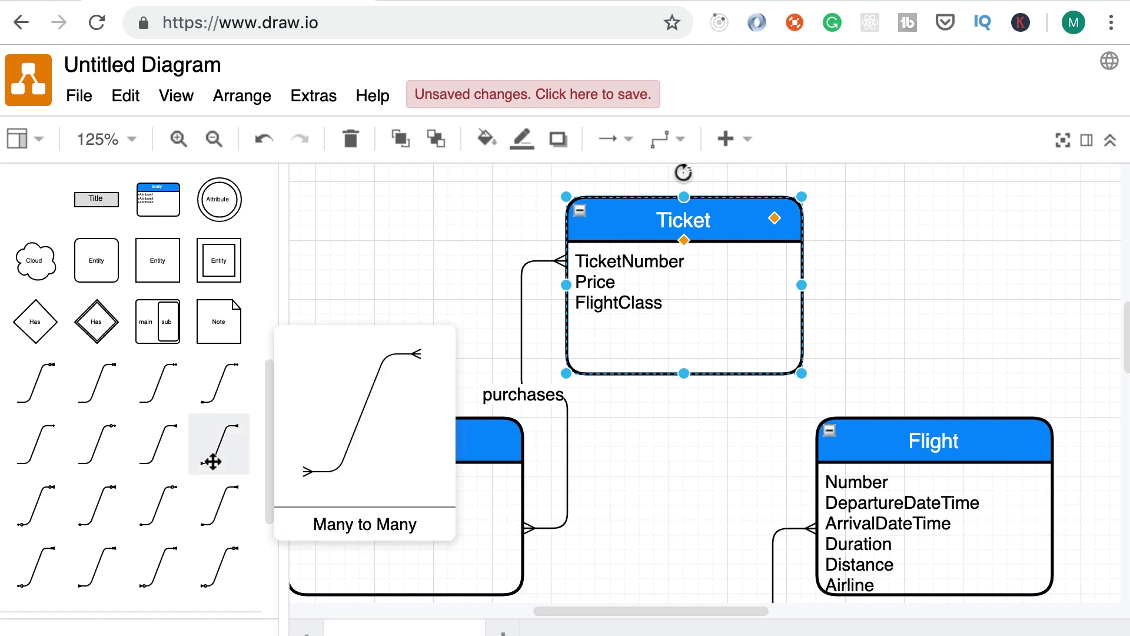
# Step: Connect Ticket's right side to Flight beside DepartureDateTime with a new Many to Many connector
pyautogui.click(246, 465)
pyautogui.moveTo(384, 502); pyautogui.dragTo(940, 303)
pyautogui.moveTo(948, 370); pyautogui.dragTo(851, 203)
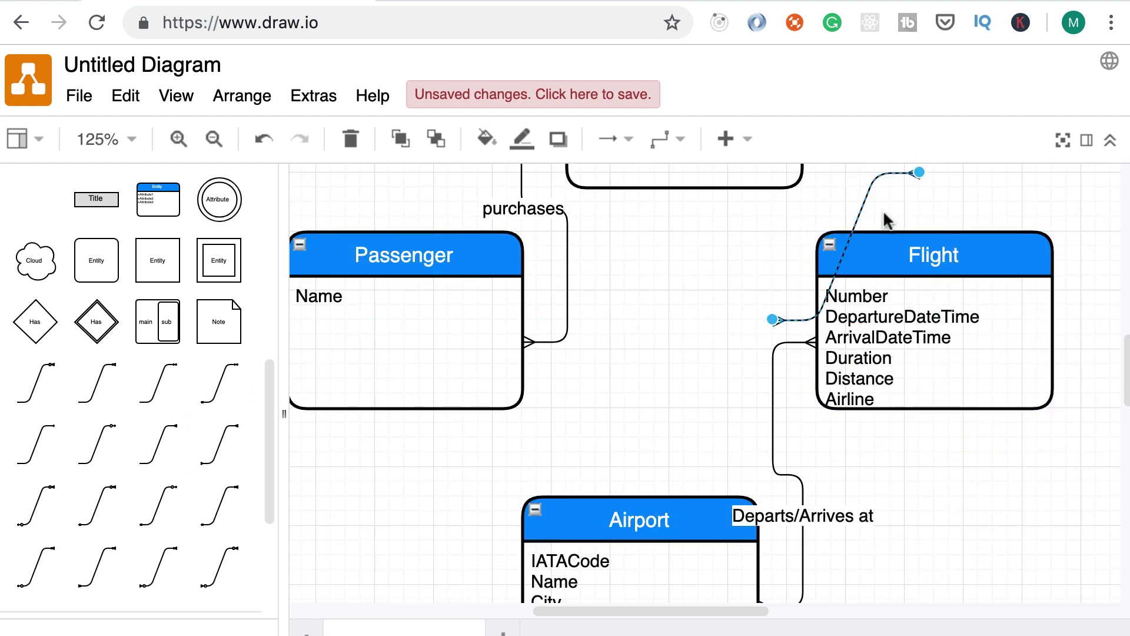
pyautogui.scroll(3, 939, 284)
pyautogui.moveTo(865, 377); pyautogui.dragTo(815, 501)
pyautogui.moveTo(813, 369); pyautogui.dragTo(803, 273)
pyautogui.click(911, 299)
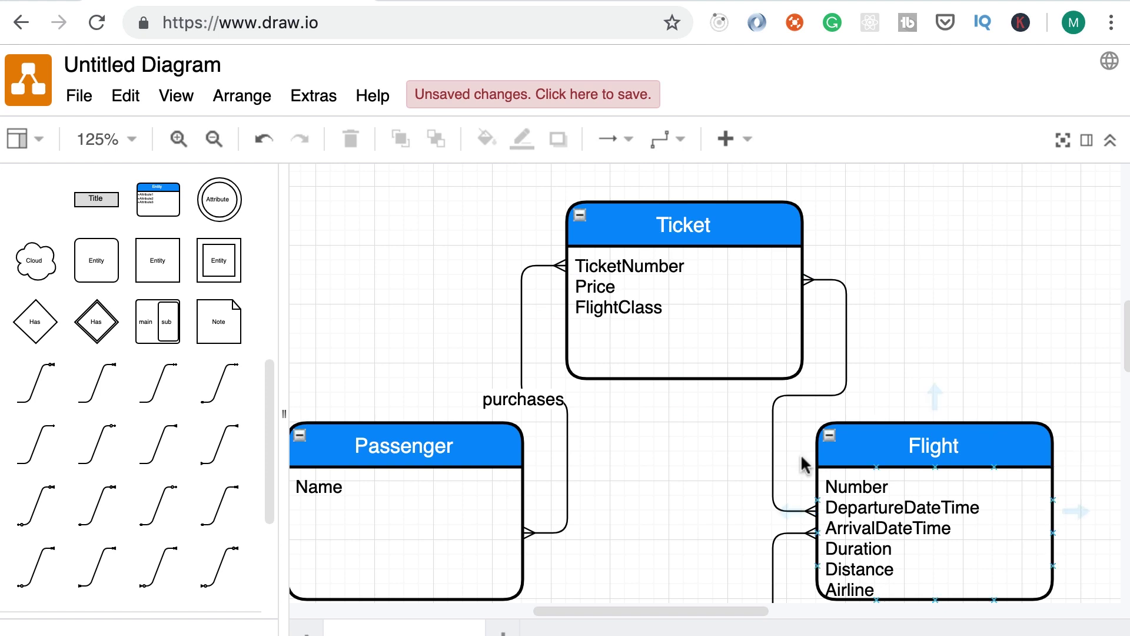
# Step: Label the Ticket–Flight connector 'issued for'
pyautogui.doubleClick(838, 393)
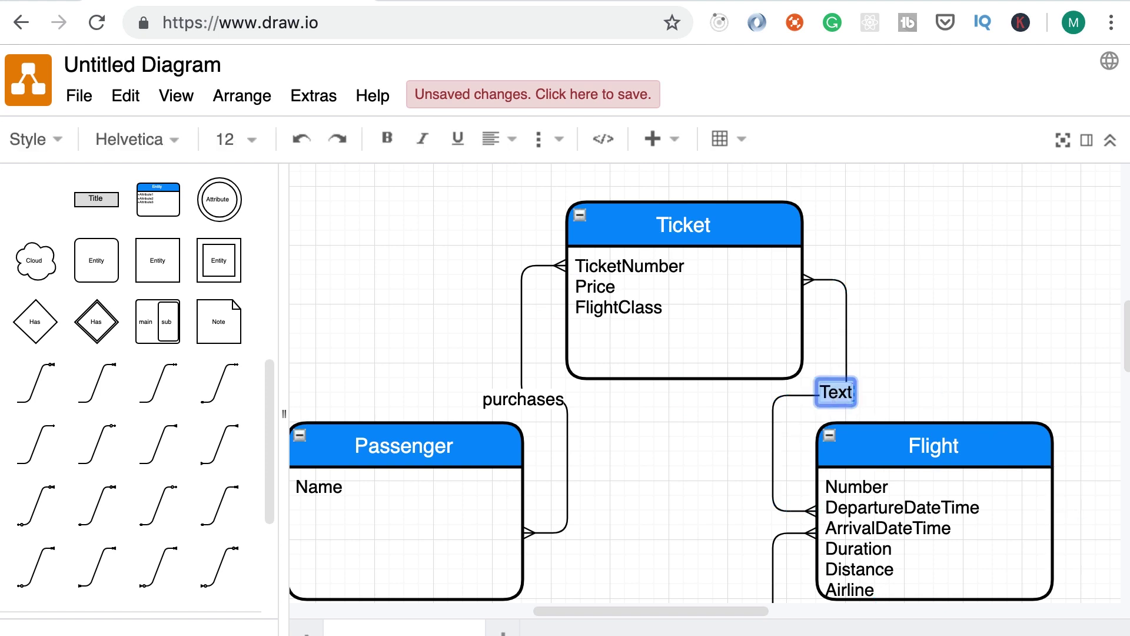
pyautogui.write('issued for')
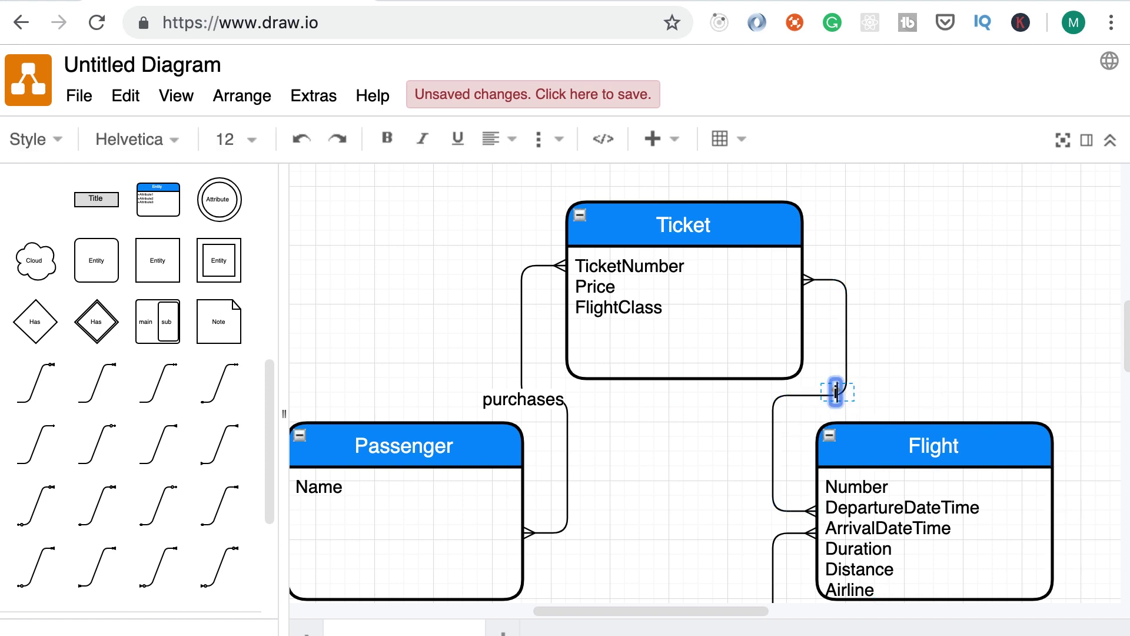
pyautogui.click(977, 343)
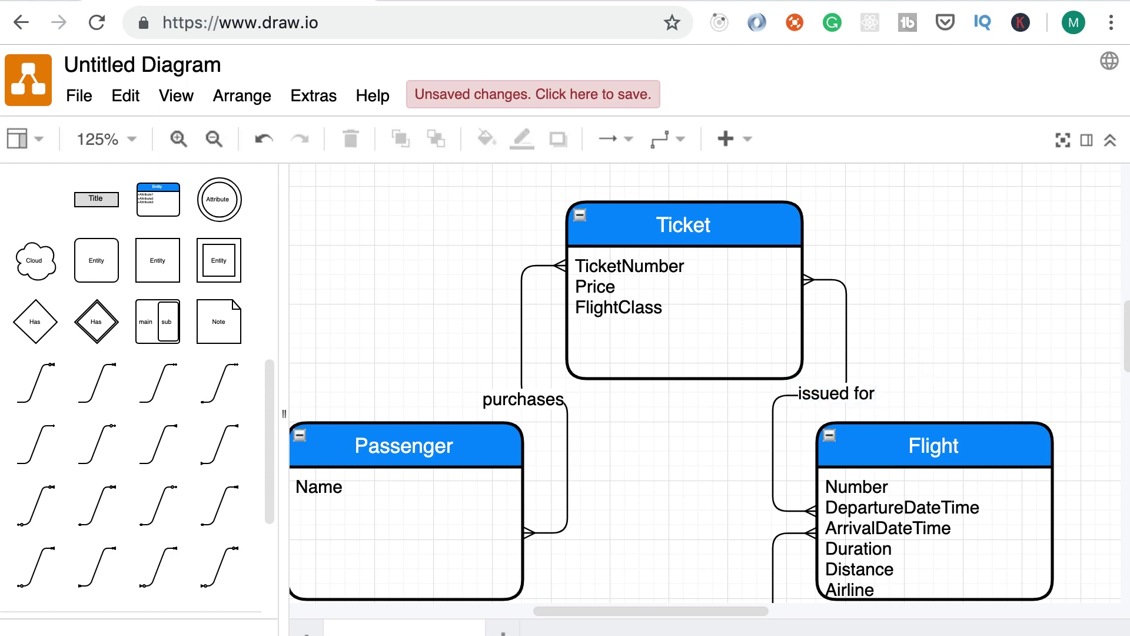
# Step: Add ConfirmationNumber as a new attribute line at the end of Ticket's attributes
pyautogui.doubleClick(707, 321)
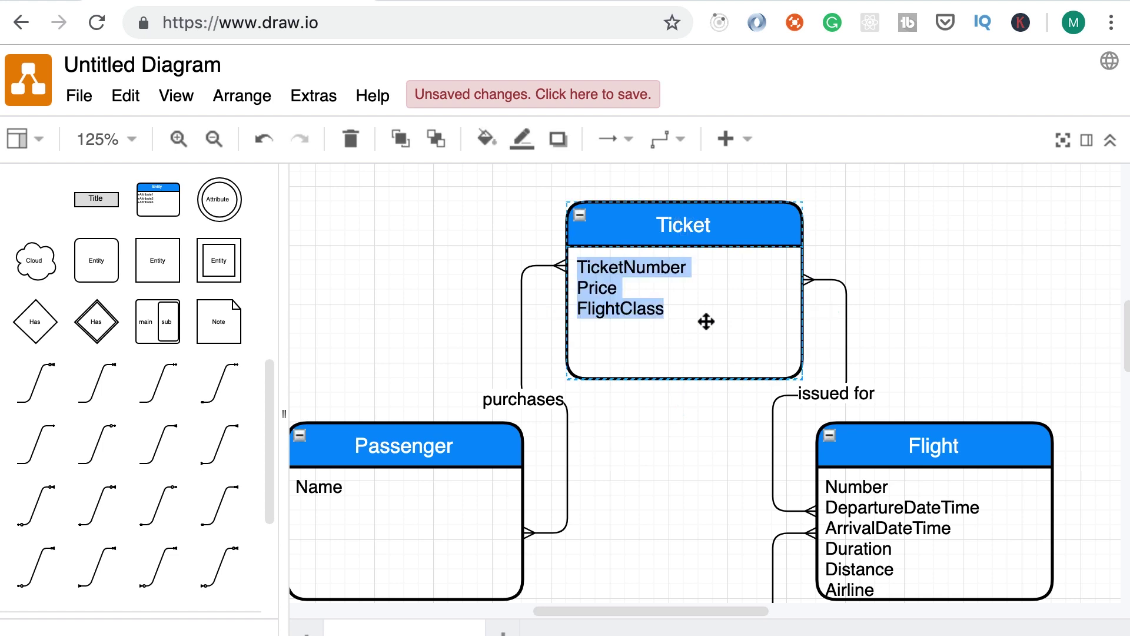
pyautogui.press('Right')
pyautogui.press('Return')
pyautogui.write('Con')
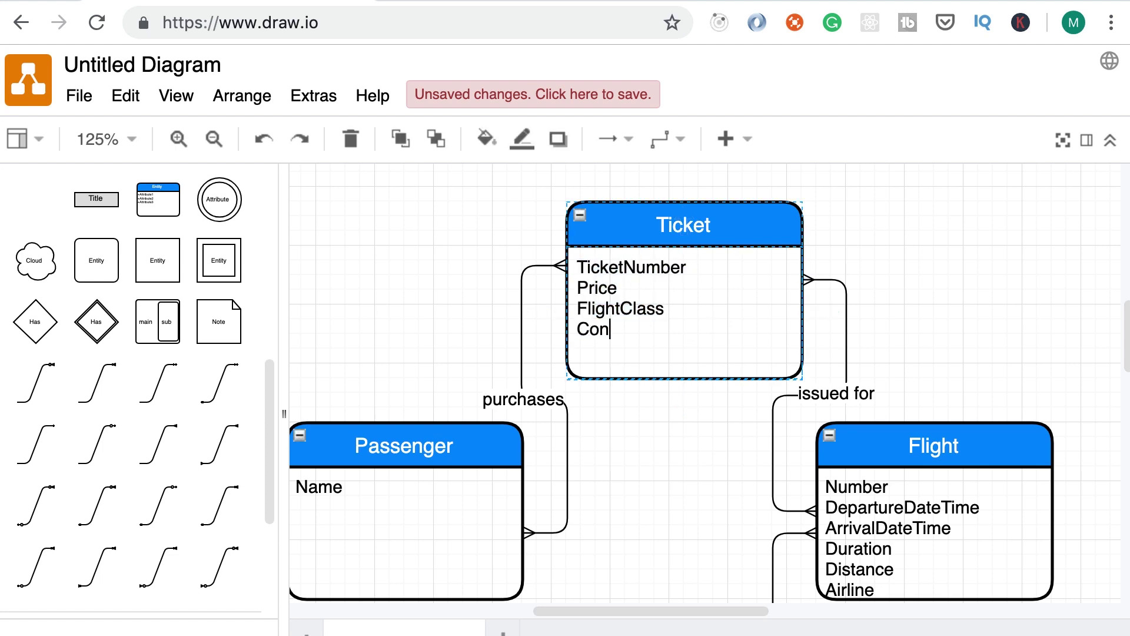
pyautogui.write('firmationNumber')
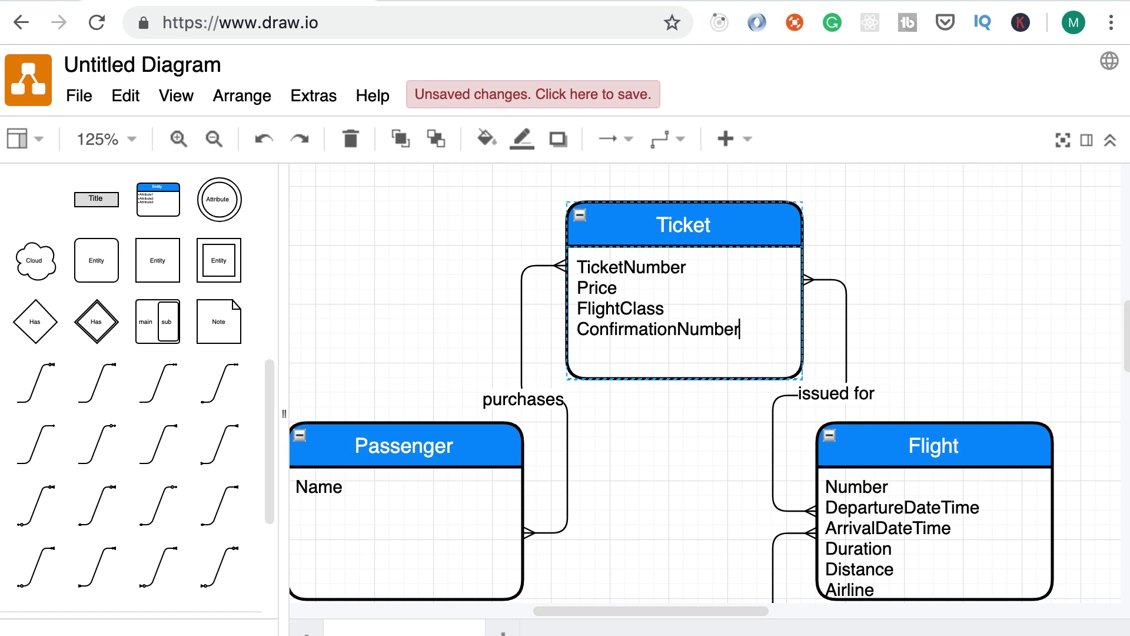
pyautogui.click(893, 302)
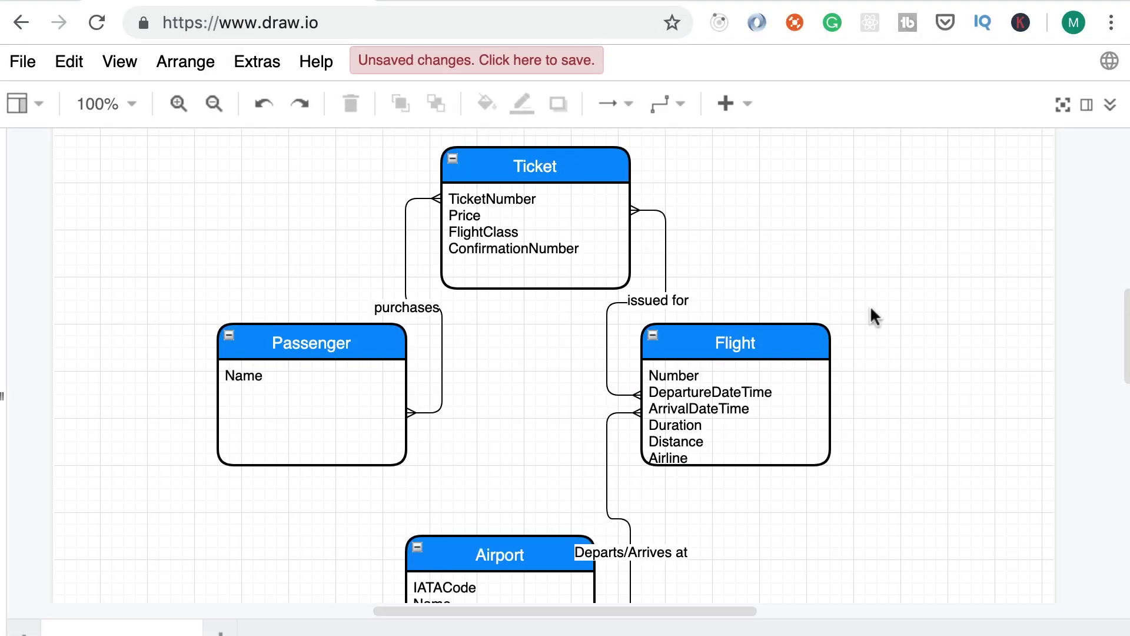